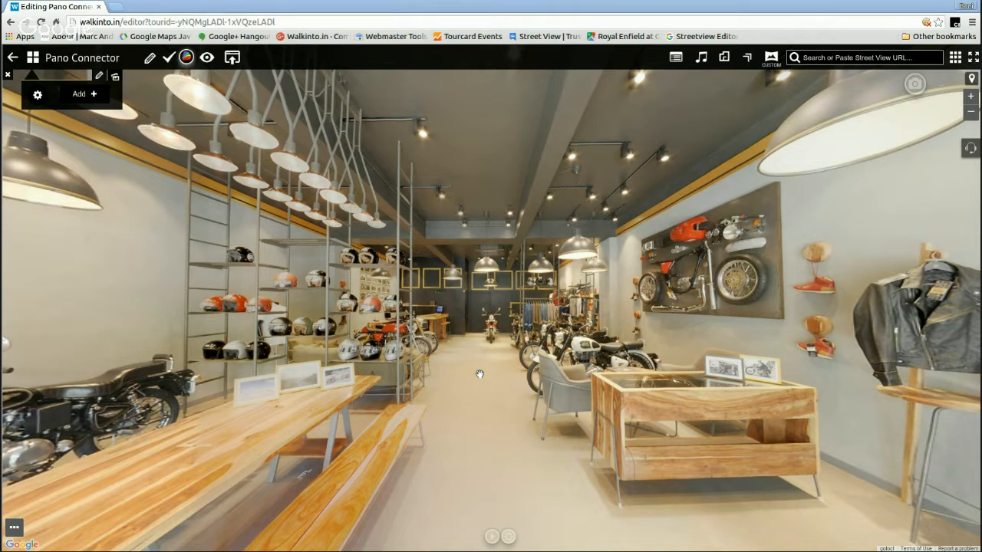
{"action": "left_click_drag", "start_coordinate": [711, 287], "coordinate": [652, 301]}
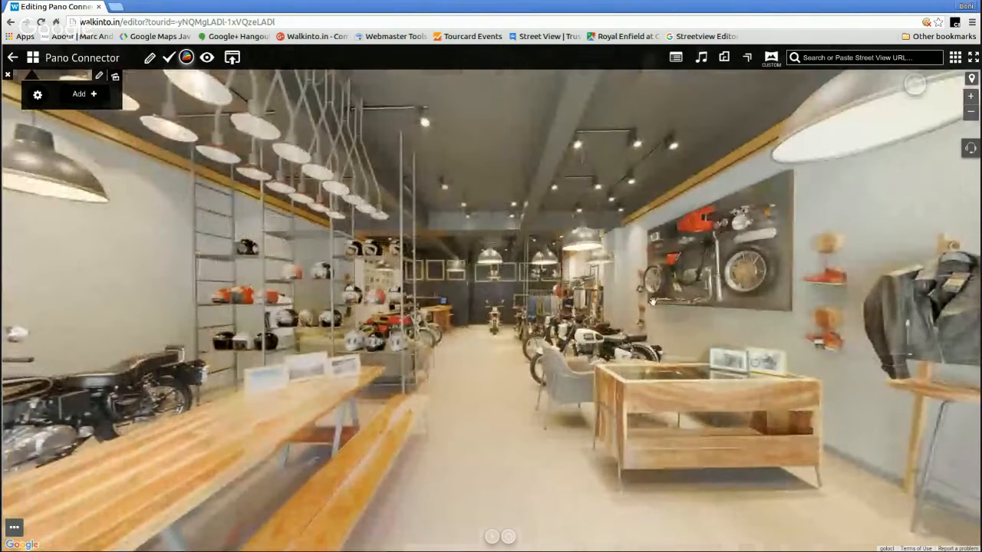
{"action": "left_click_drag", "start_coordinate": [352, 287], "coordinate": [424, 344]}
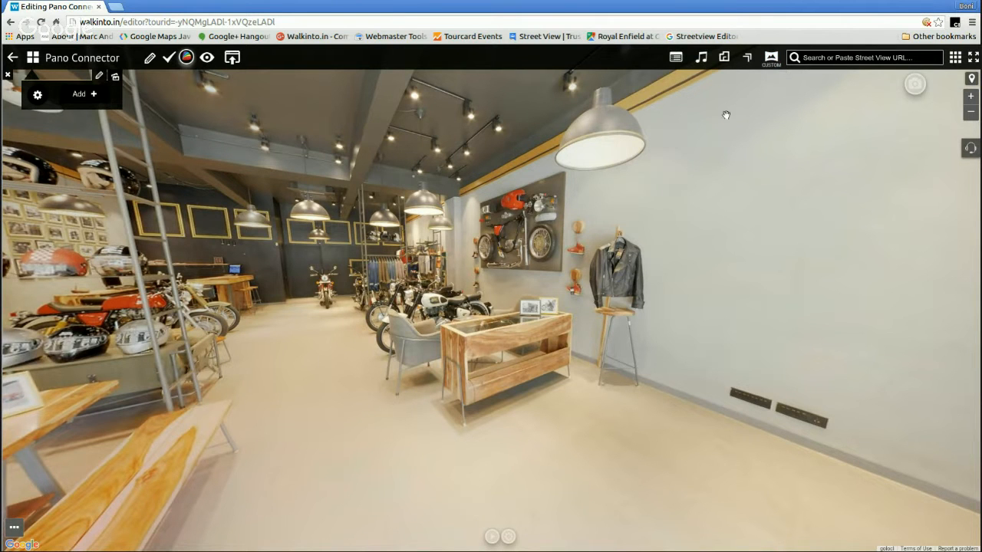
{"action": "left_click_drag", "start_coordinate": [725, 115], "coordinate": [823, 128]}
{"action": "left_click_drag", "start_coordinate": [672, 180], "coordinate": [740, 147]}
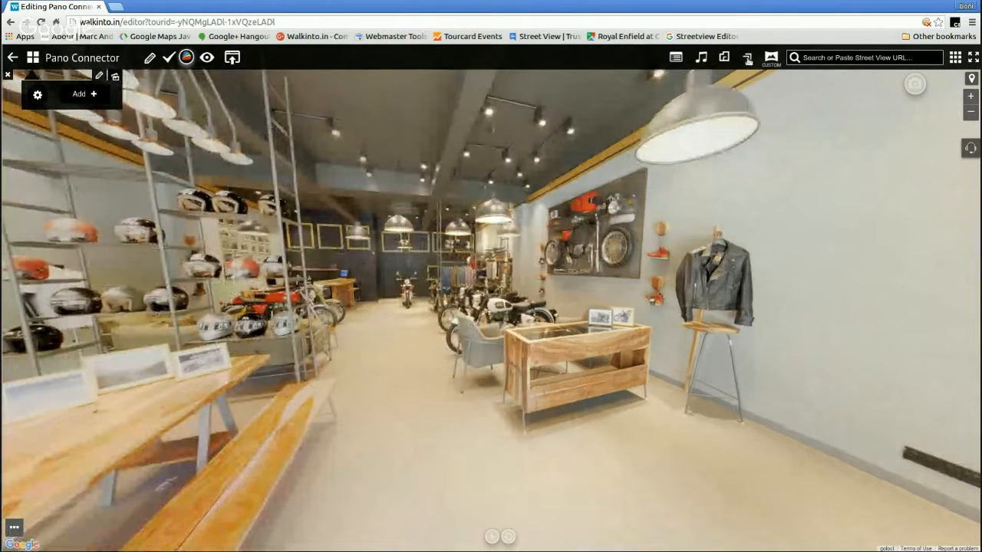
{"action": "left_click_drag", "start_coordinate": [386, 225], "coordinate": [486, 179]}
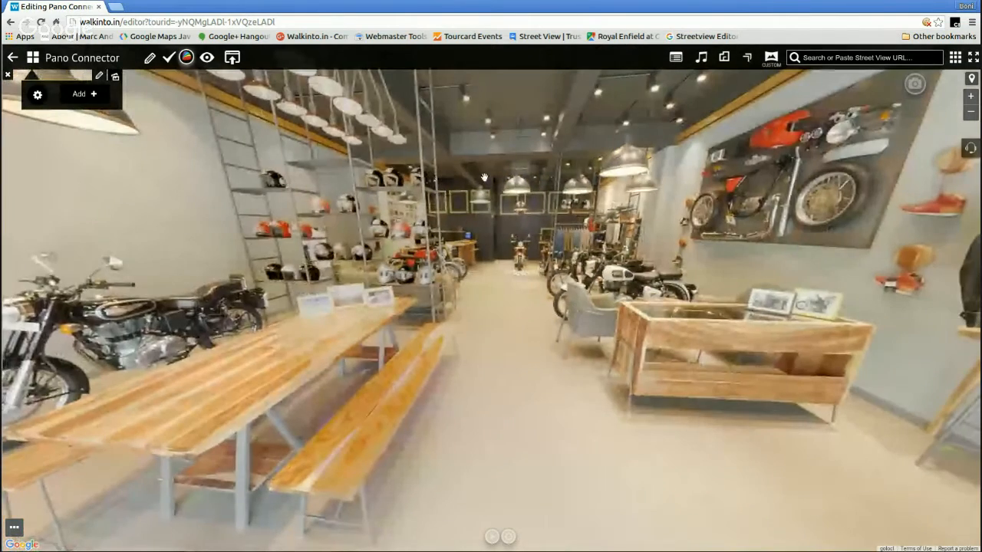
{"action": "left_click_drag", "start_coordinate": [431, 231], "coordinate": [450, 230]}
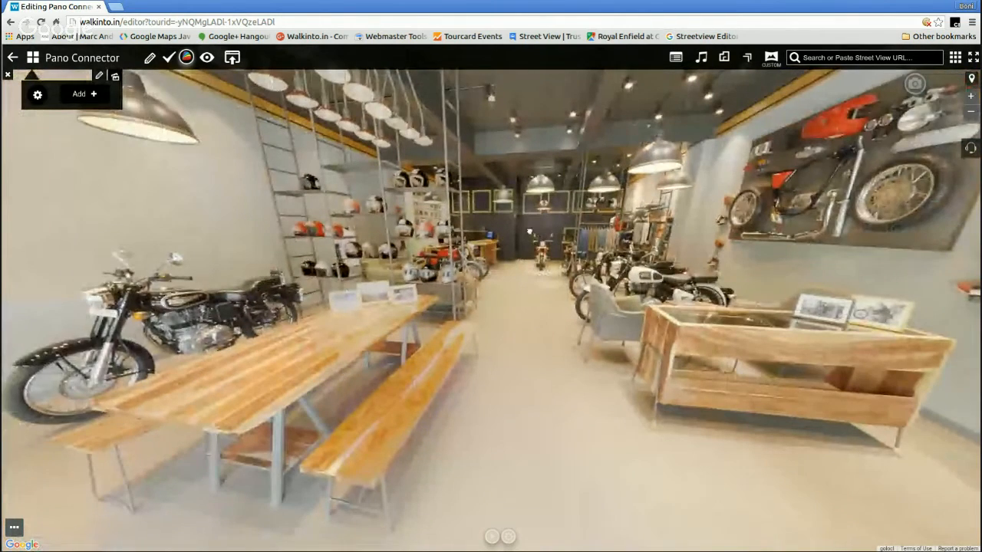
{"action": "left_click_drag", "start_coordinate": [530, 231], "coordinate": [417, 236]}
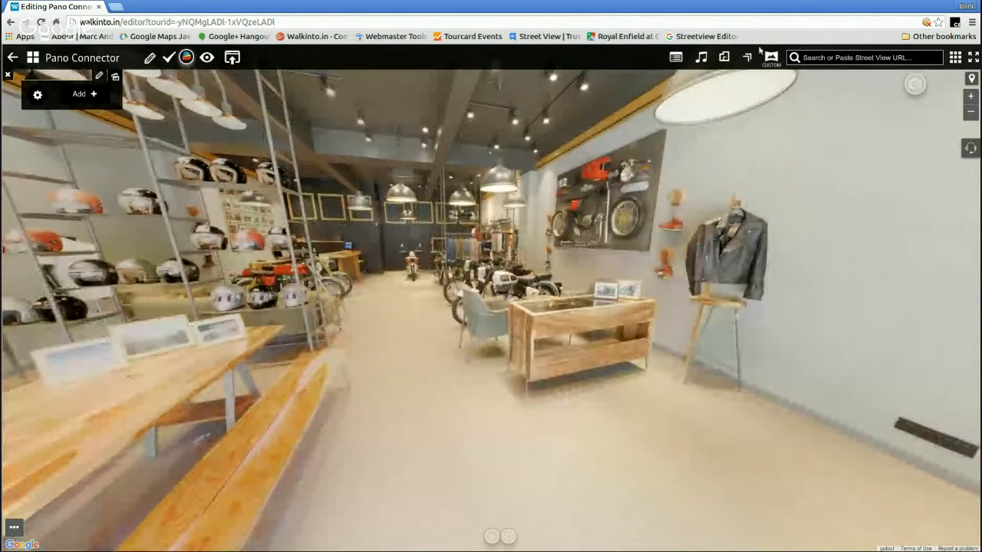
View the current panorama in the Connect Panorama window, turn its view towards the aisle, and close the window
{"action": "left_click", "coordinate": [746, 58]}
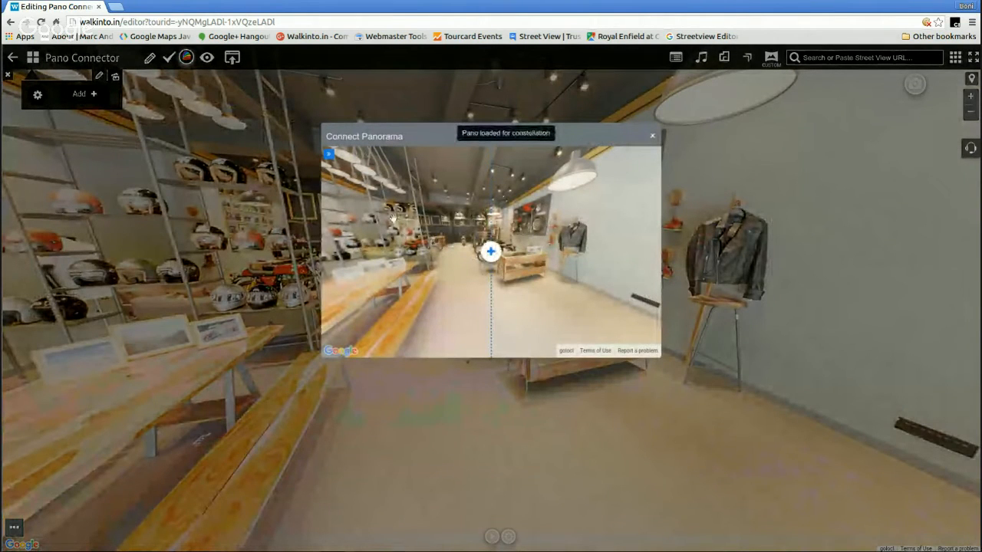
{"action": "left_click_drag", "start_coordinate": [392, 221], "coordinate": [426, 247]}
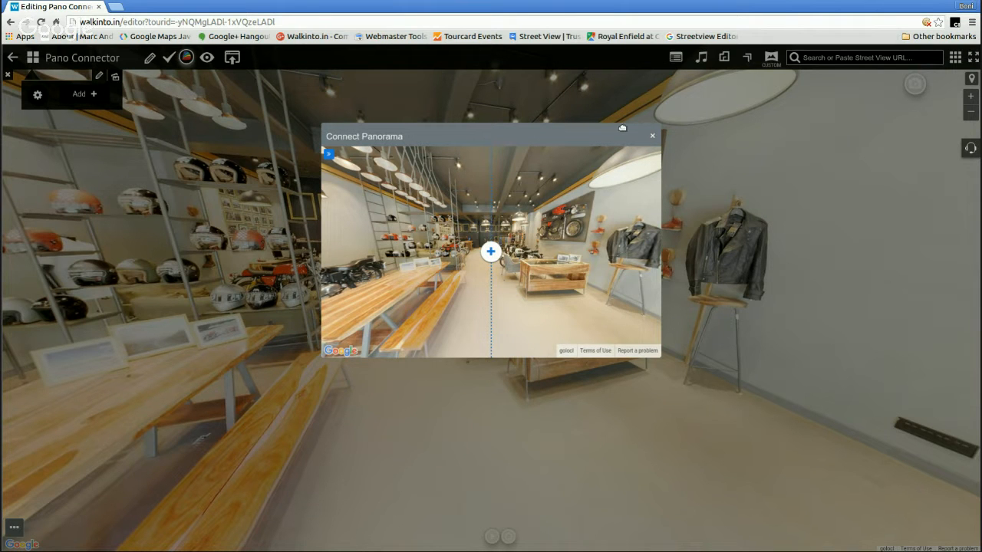
{"action": "left_click", "coordinate": [652, 136]}
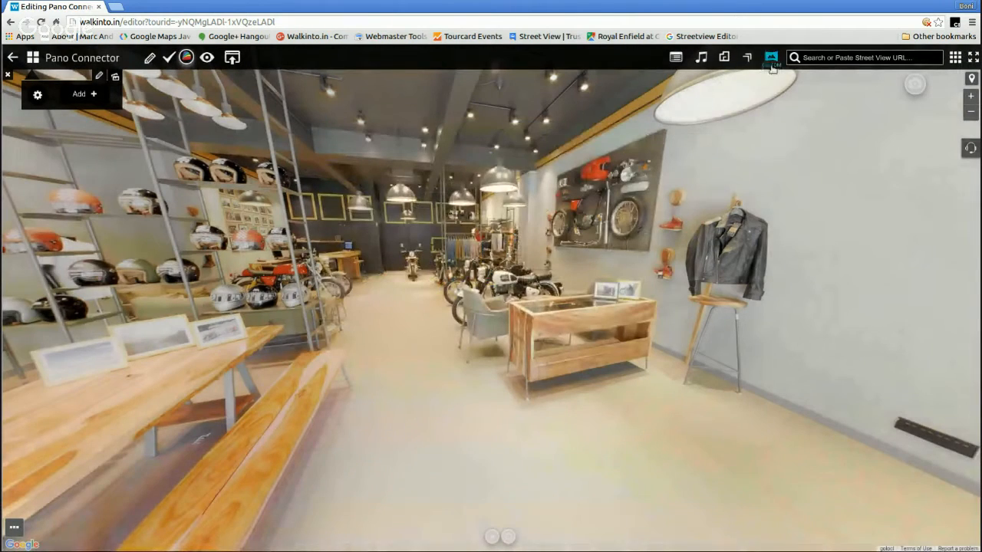
Search the custom panoramas in My Panos for "Demo", look through the list, and close the dialog
{"action": "left_click", "coordinate": [772, 65]}
{"action": "left_click", "coordinate": [512, 138]}
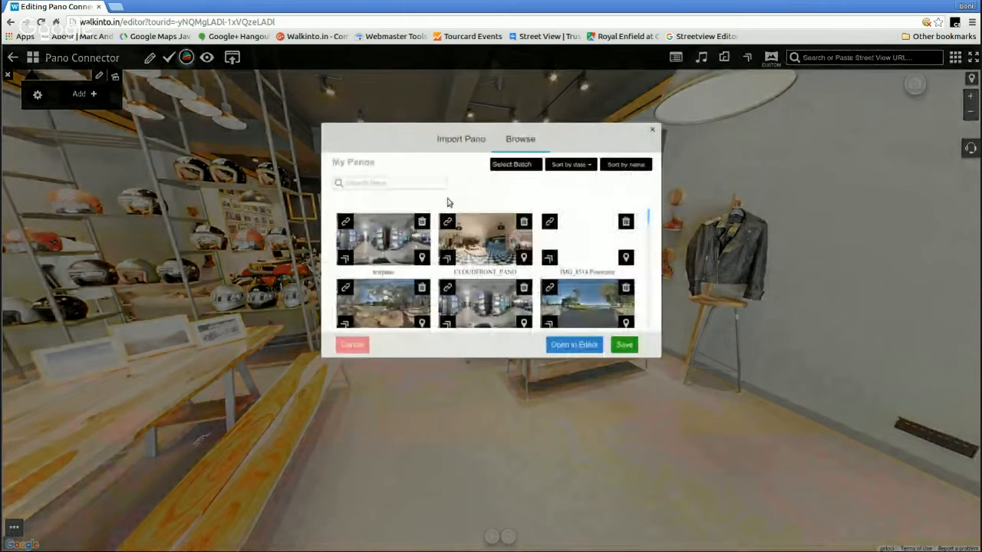
{"action": "left_click", "coordinate": [398, 183]}
{"action": "type", "text": "Demo"}
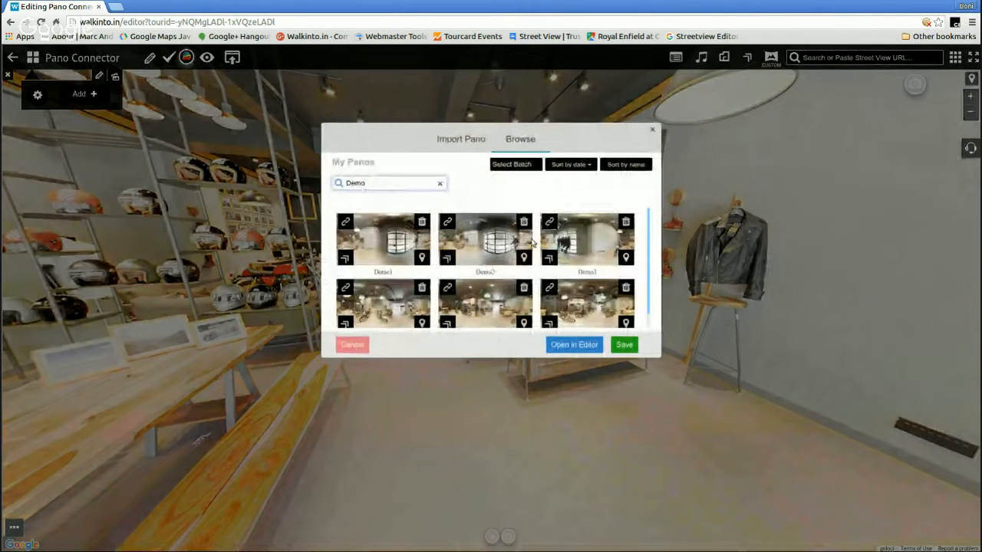
{"action": "scroll", "coordinate": [534, 244], "scroll_direction": "down", "scroll_amount": 1}
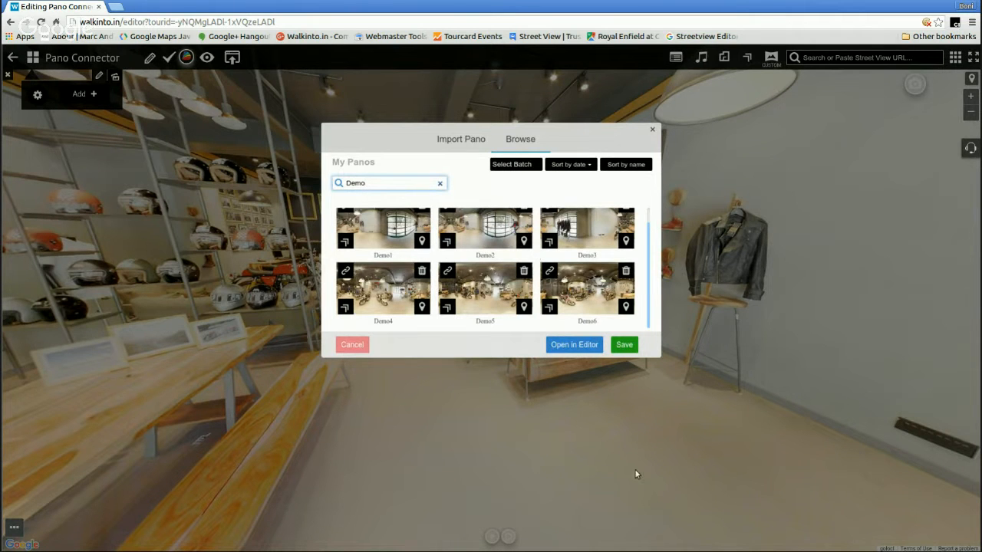
{"action": "left_click", "coordinate": [653, 131]}
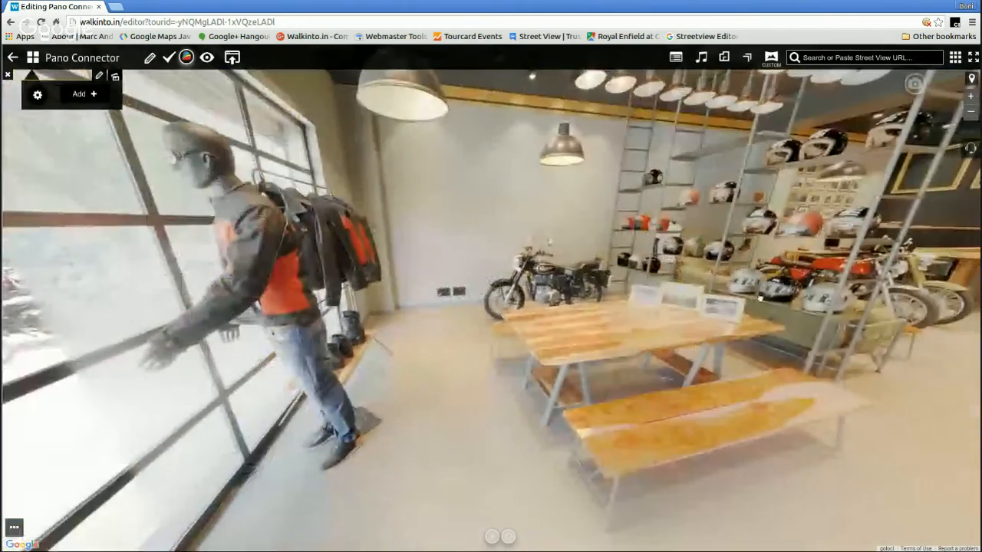
Look around the showroom panorama, covering the front windows, the mannequin, the wooden tables and the aisle of motorcycles
{"action": "left_click_drag", "start_coordinate": [760, 298], "coordinate": [453, 230]}
{"action": "left_click_drag", "start_coordinate": [789, 324], "coordinate": [417, 290]}
{"action": "left_click_drag", "start_coordinate": [574, 300], "coordinate": [928, 439]}
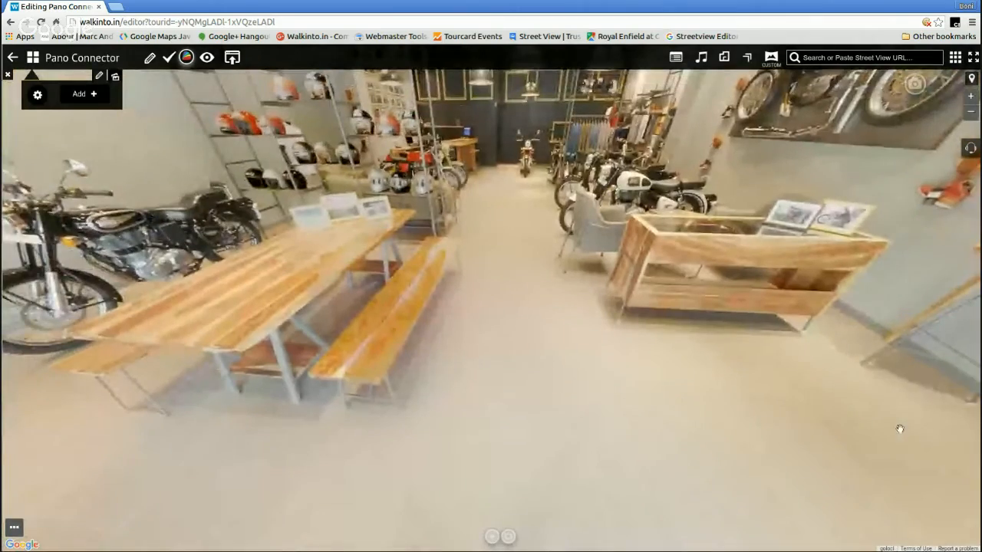
{"action": "left_click", "coordinate": [899, 429]}
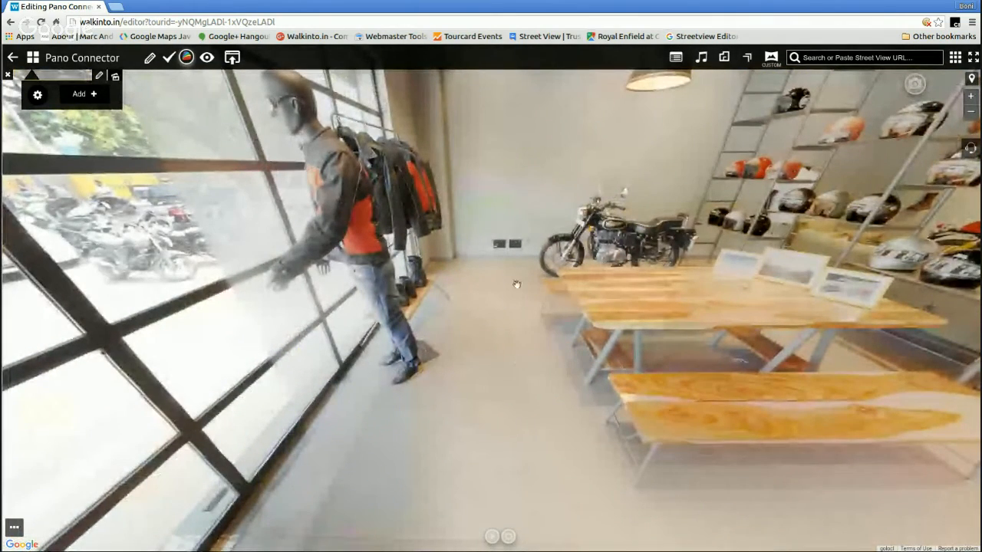
{"action": "left_click", "coordinate": [782, 387]}
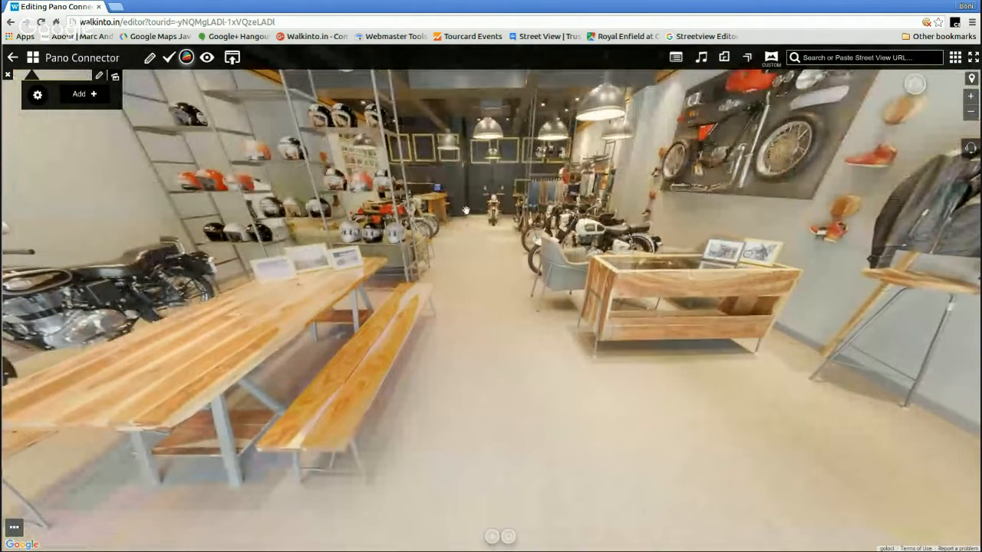
{"action": "left_click", "coordinate": [492, 224]}
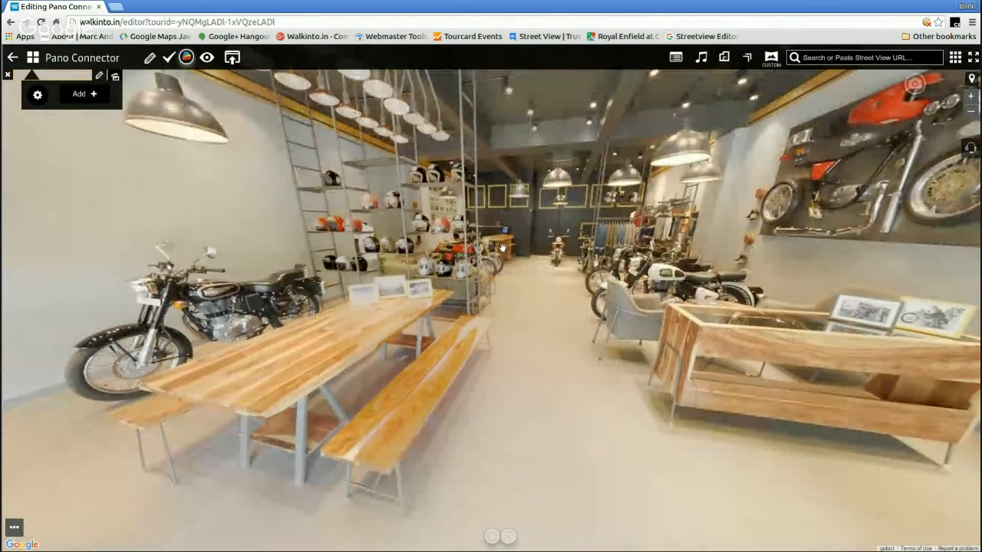
{"action": "left_click", "coordinate": [500, 247]}
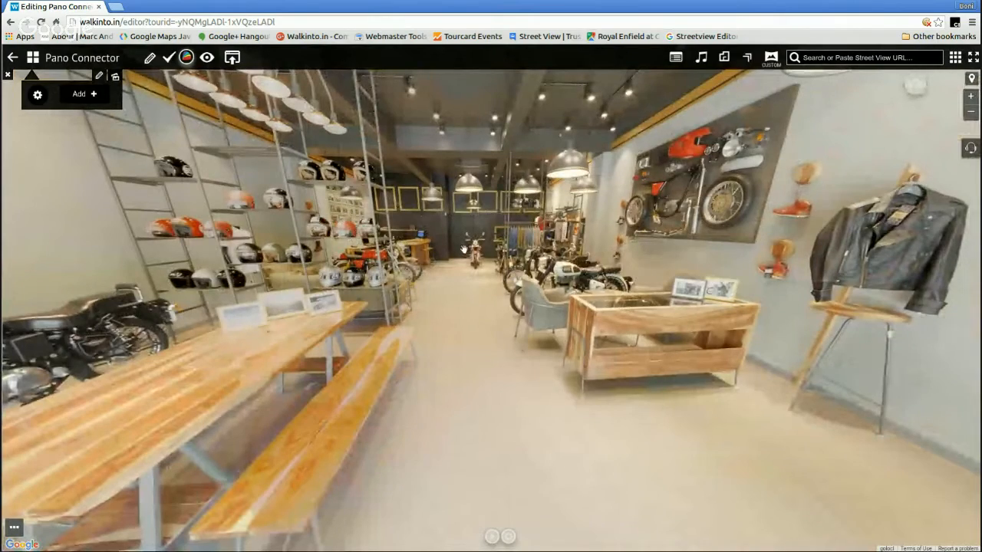
{"action": "left_click", "coordinate": [463, 248]}
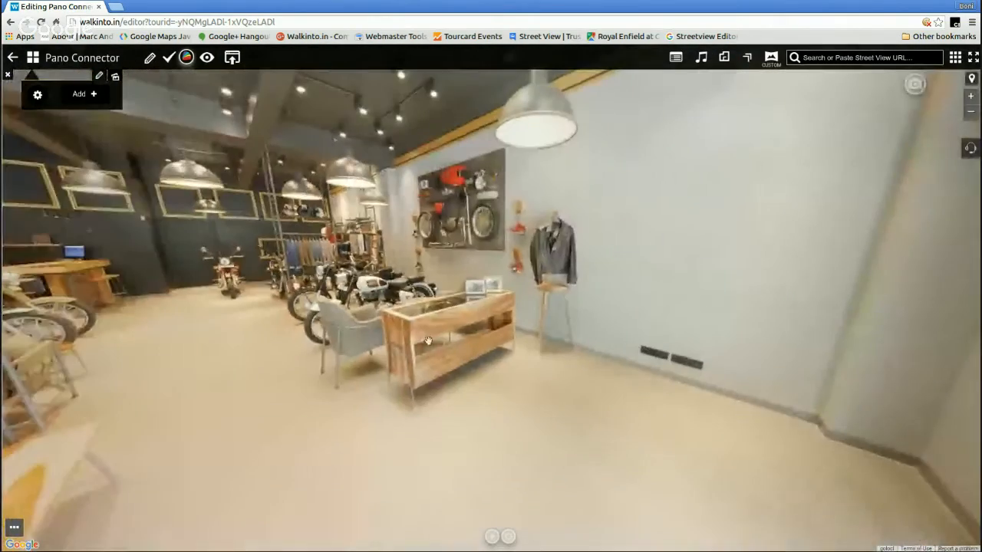
{"action": "left_click_drag", "start_coordinate": [428, 340], "coordinate": [542, 344]}
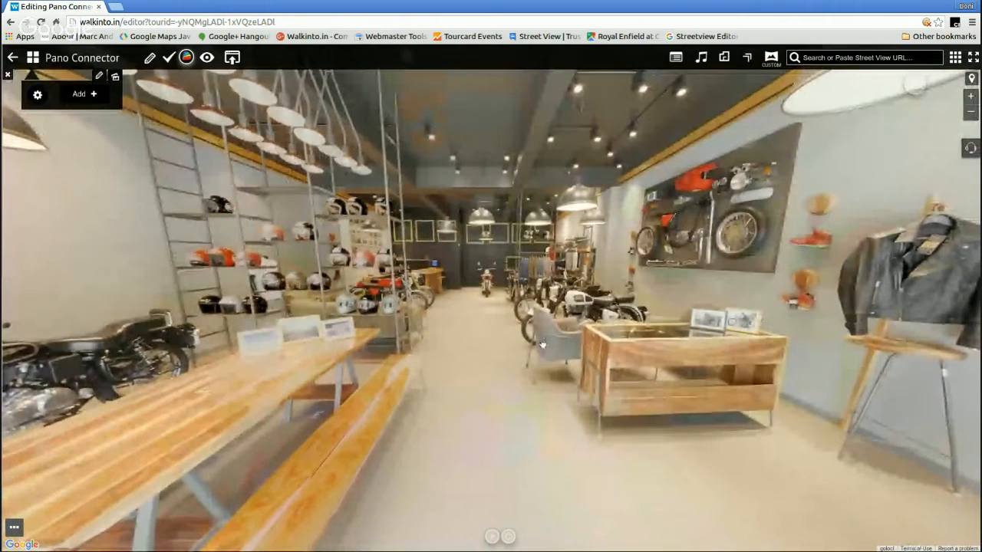
{"action": "left_click", "coordinate": [635, 338]}
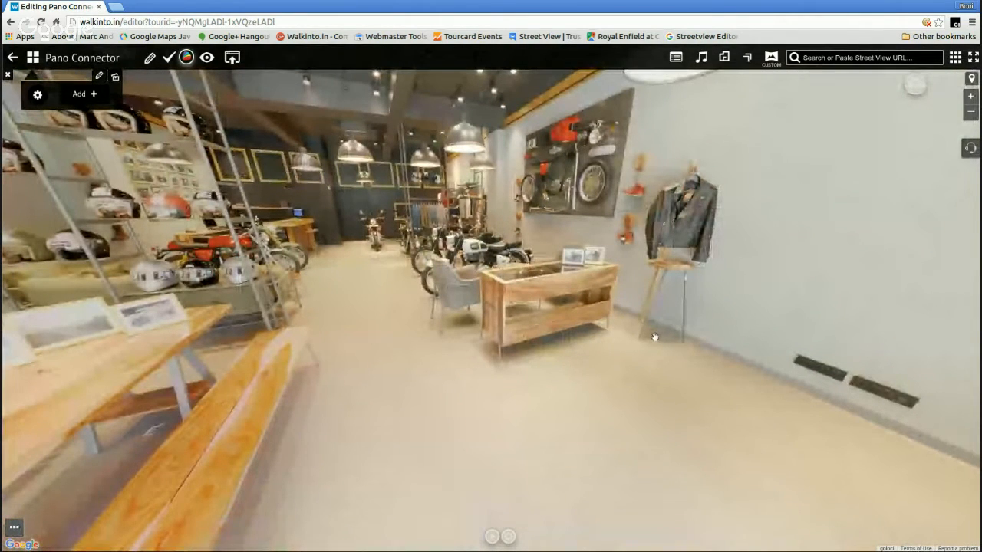
{"action": "left_click", "coordinate": [318, 294]}
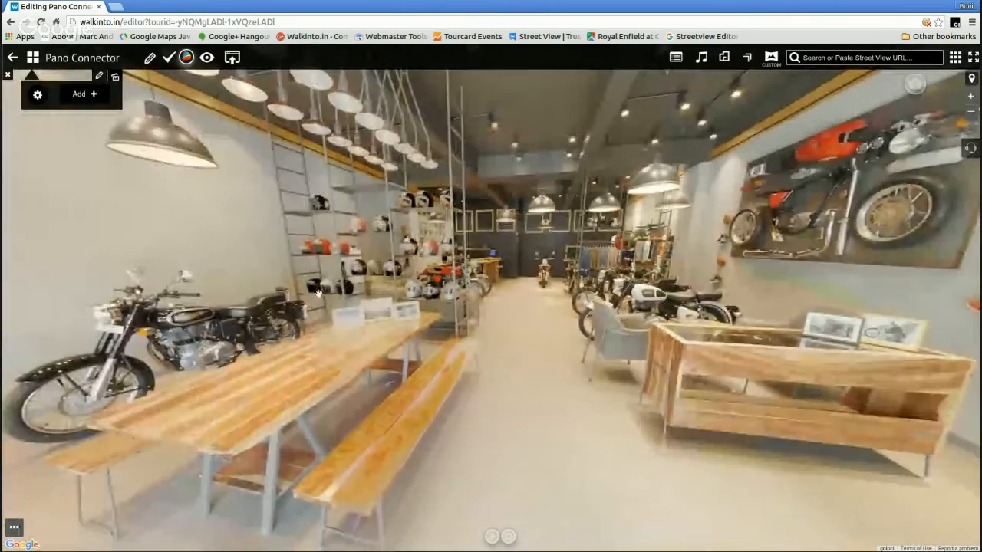
{"action": "left_click_drag", "start_coordinate": [318, 293], "coordinate": [506, 301]}
{"action": "left_click_drag", "start_coordinate": [771, 296], "coordinate": [495, 282]}
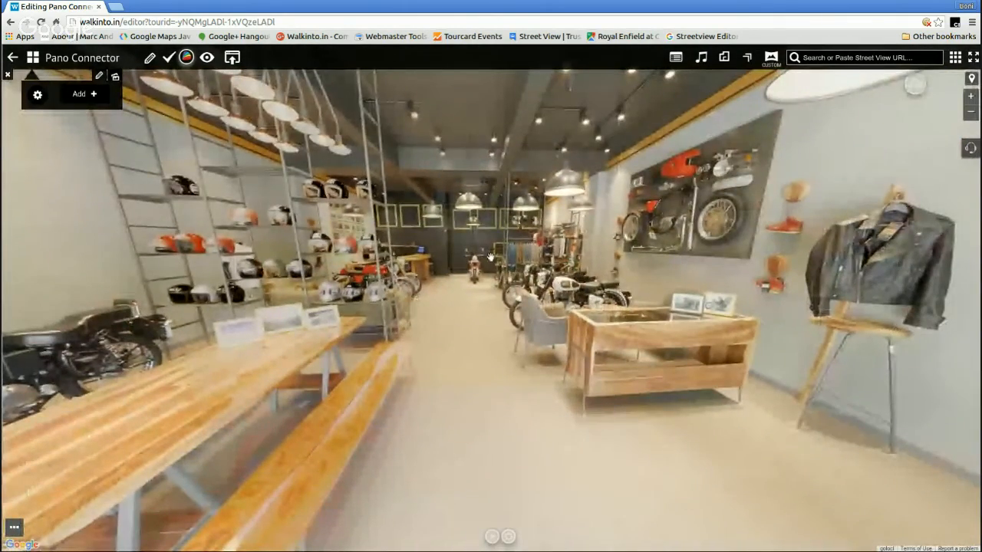
{"action": "left_click", "coordinate": [489, 256]}
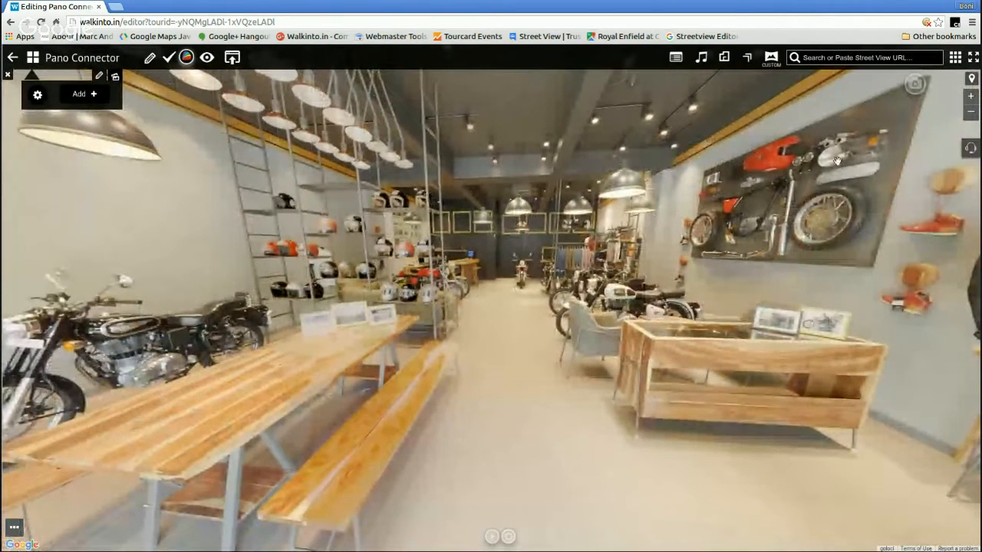
{"action": "left_click_drag", "start_coordinate": [437, 242], "coordinate": [547, 191]}
{"action": "left_click_drag", "start_coordinate": [628, 198], "coordinate": [624, 219]}
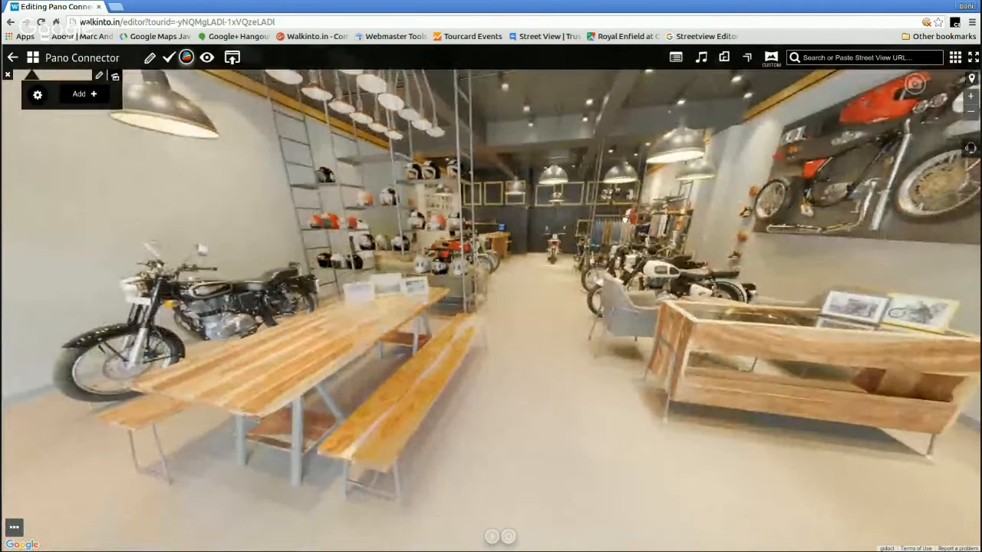
Search the custom panoramas for "Demo" and load Demo1 for connecting
{"action": "left_click", "coordinate": [772, 61]}
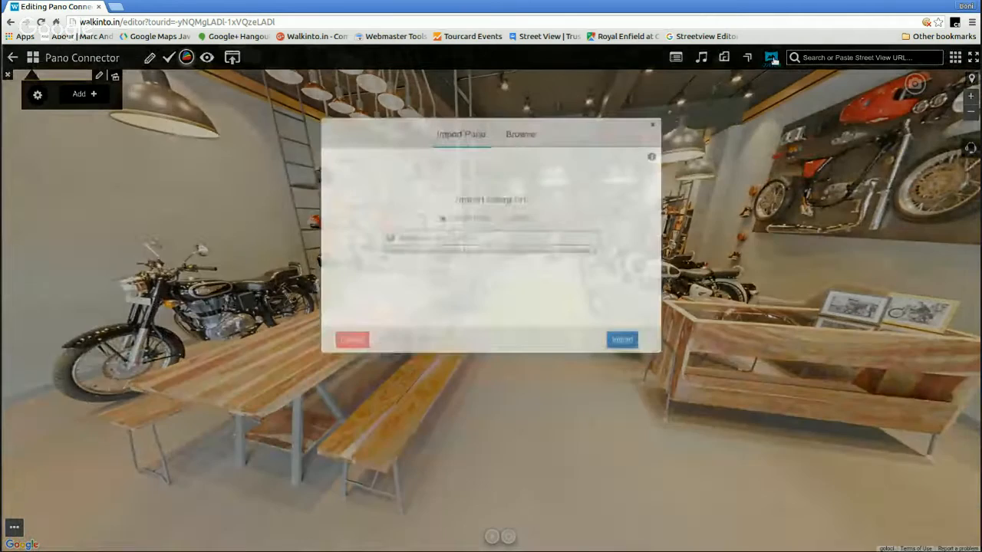
{"action": "left_click", "coordinate": [529, 143]}
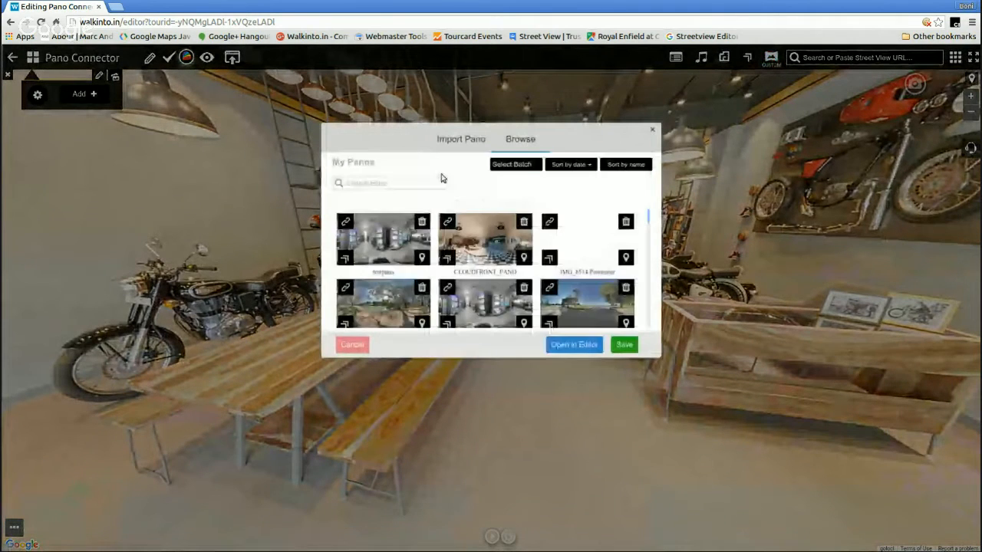
{"action": "left_click", "coordinate": [418, 183]}
{"action": "type", "text": "De"}
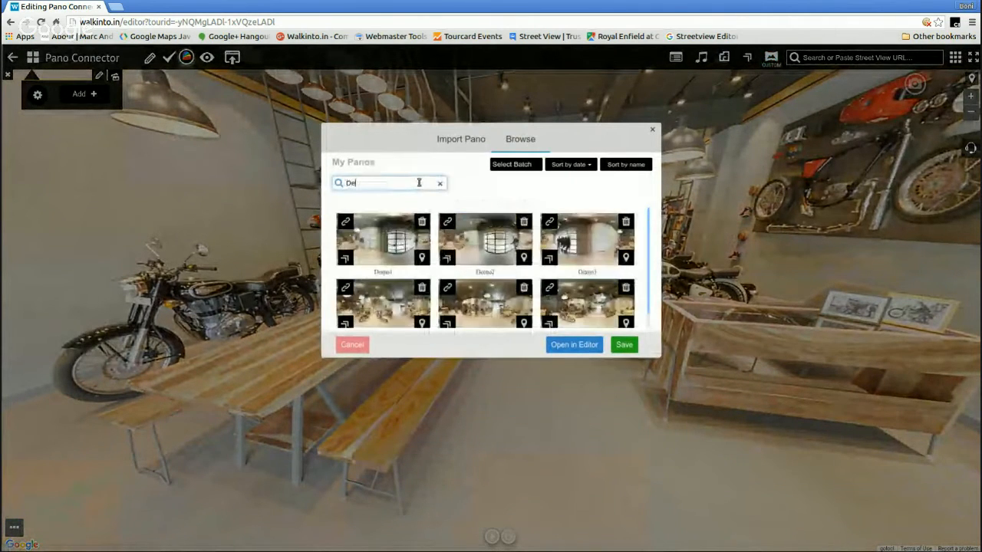
{"action": "type", "text": "mo"}
{"action": "left_click", "coordinate": [346, 257]}
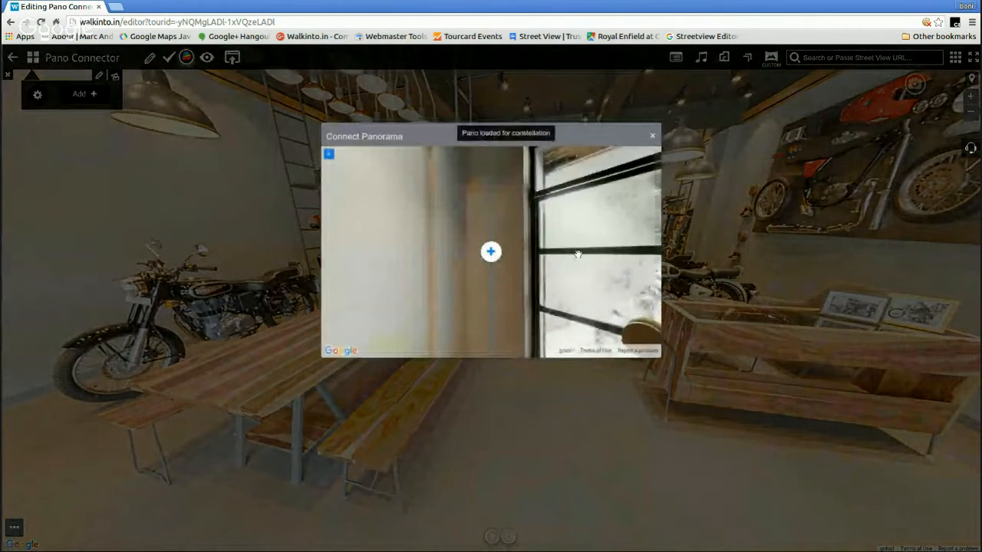
Turn the Demo1 view so the guide line runs through the wall sockets between the mannequin and the wooden table
{"action": "left_click_drag", "start_coordinate": [578, 254], "coordinate": [345, 253]}
{"action": "left_click_drag", "start_coordinate": [576, 257], "coordinate": [556, 185]}
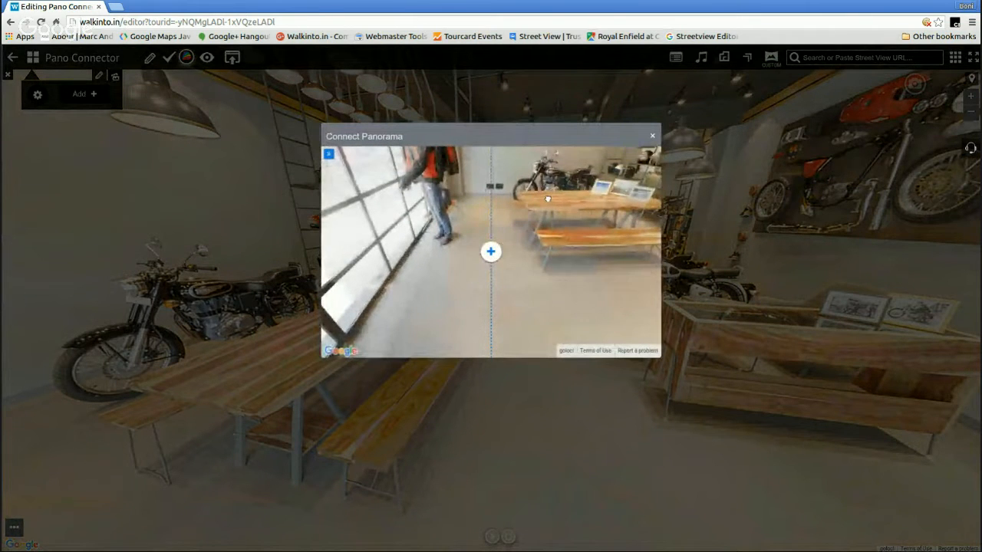
{"action": "left_click_drag", "start_coordinate": [547, 198], "coordinate": [547, 230]}
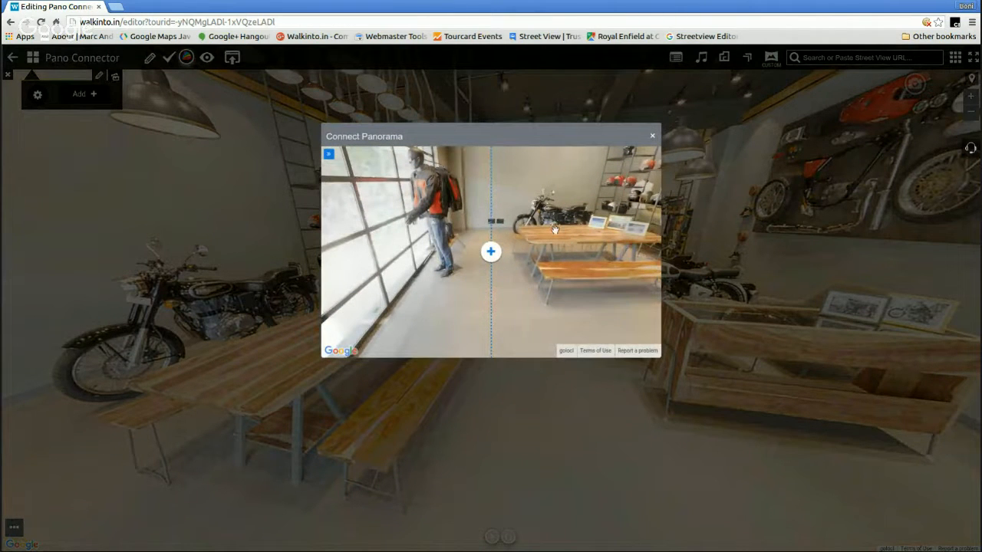
{"action": "mouse_move", "coordinate": [557, 230]}
{"action": "left_mouse_down"}
{"action": "mouse_move", "coordinate": [525, 231]}
{"action": "mouse_move", "coordinate": [553, 237]}
{"action": "left_mouse_up"}
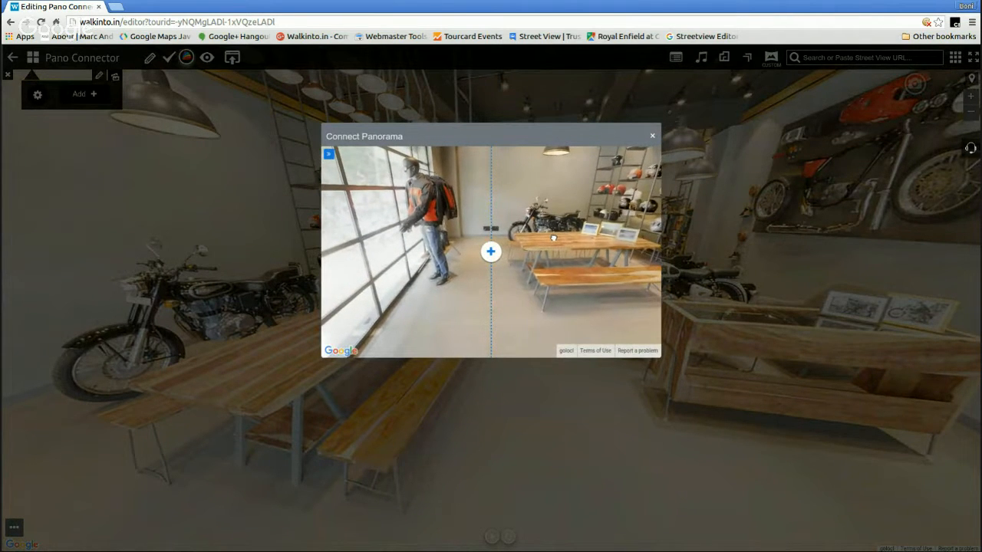
Add a connection from Demo1, search the custom panoramas for "Demo", and open Demo2 as the target
{"action": "left_click", "coordinate": [491, 253]}
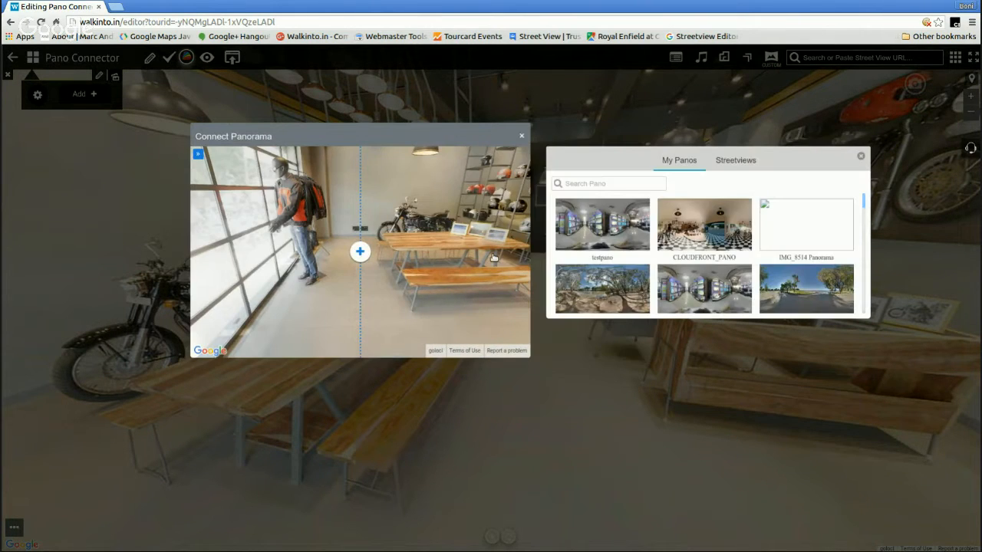
{"action": "left_click", "coordinate": [638, 185]}
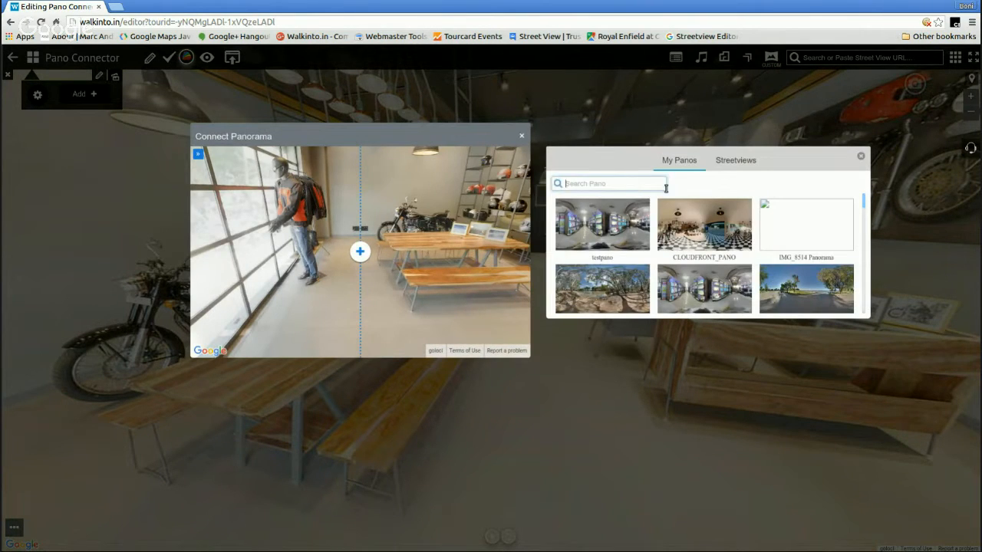
{"action": "type", "text": "Demo"}
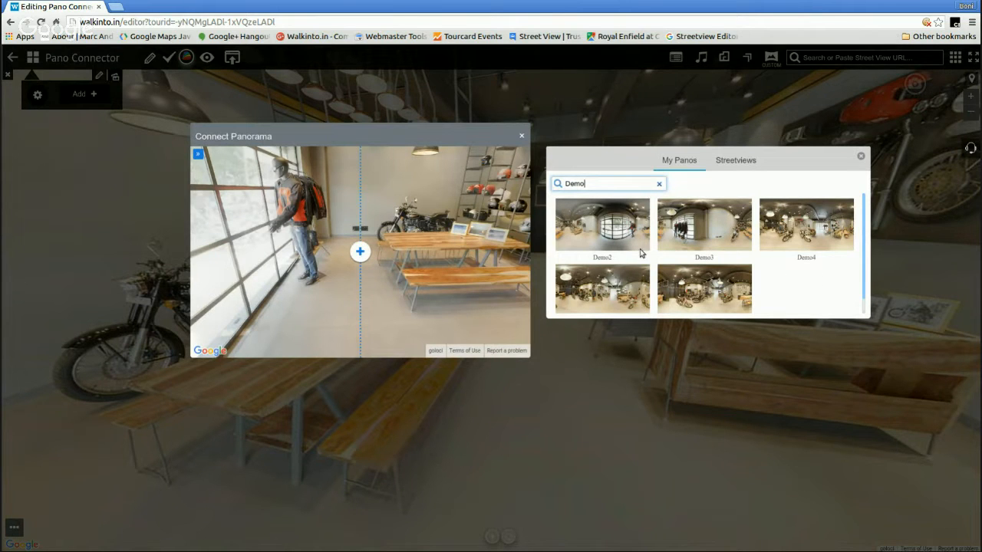
{"action": "left_click", "coordinate": [605, 234]}
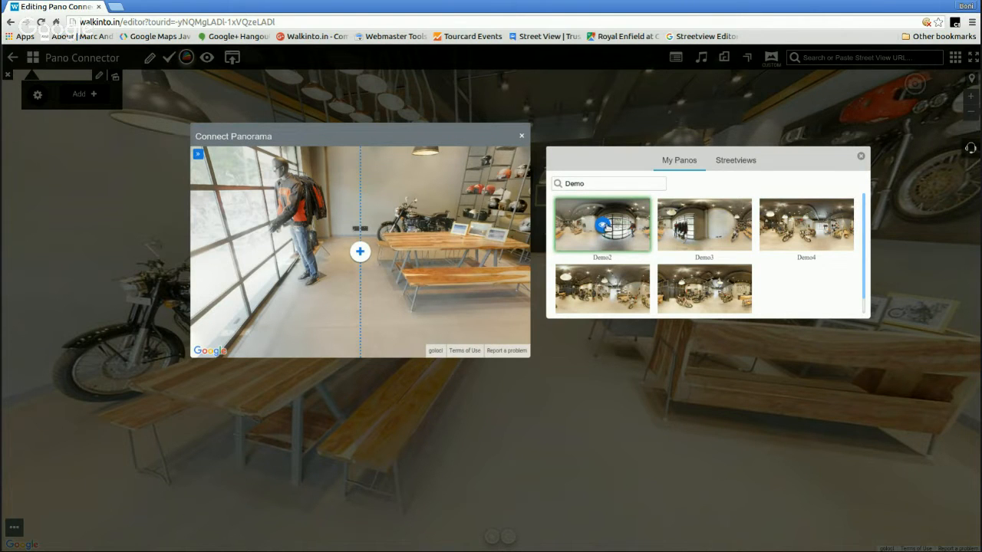
{"action": "left_click", "coordinate": [602, 224]}
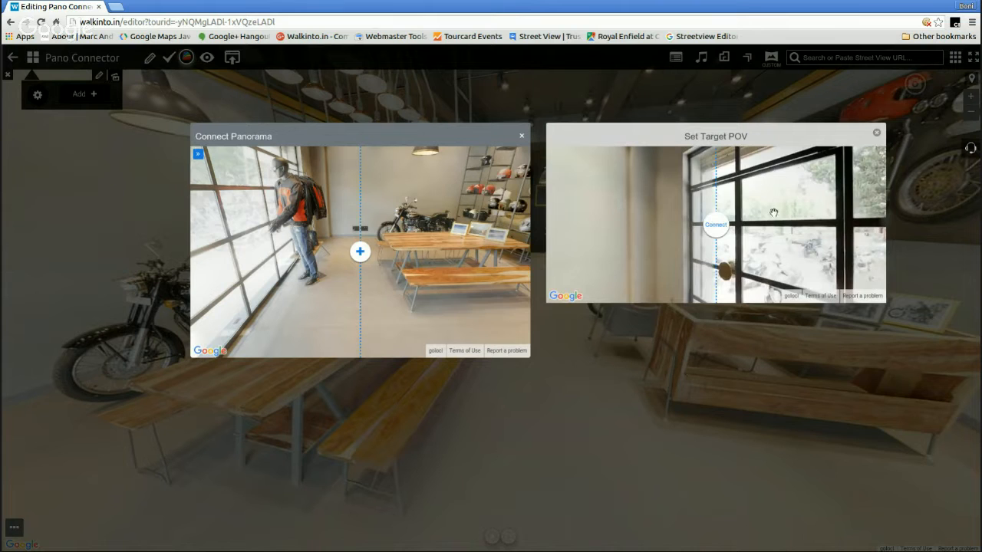
Aim Demo2's target view at the same wall sockets beside the motorcycle and connect it to Demo1
{"action": "left_click_drag", "start_coordinate": [773, 212], "coordinate": [590, 220]}
{"action": "left_click_drag", "start_coordinate": [851, 203], "coordinate": [788, 255]}
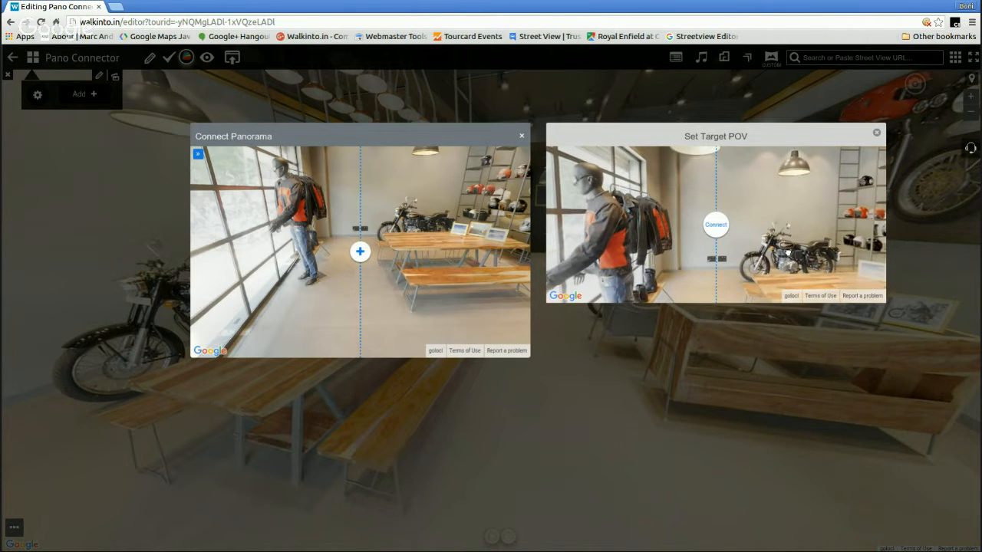
{"action": "left_click_drag", "start_coordinate": [787, 255], "coordinate": [784, 253]}
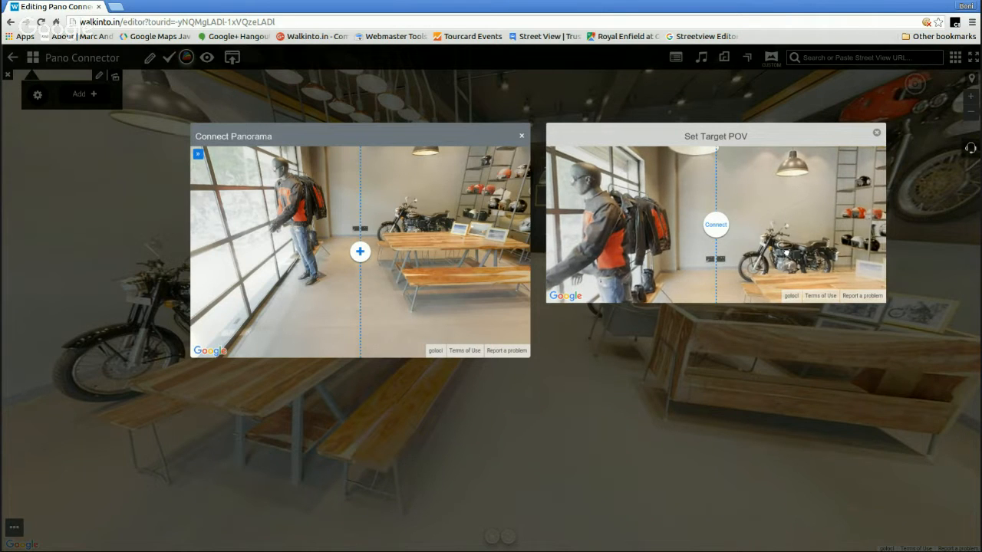
{"action": "left_click", "coordinate": [716, 226]}
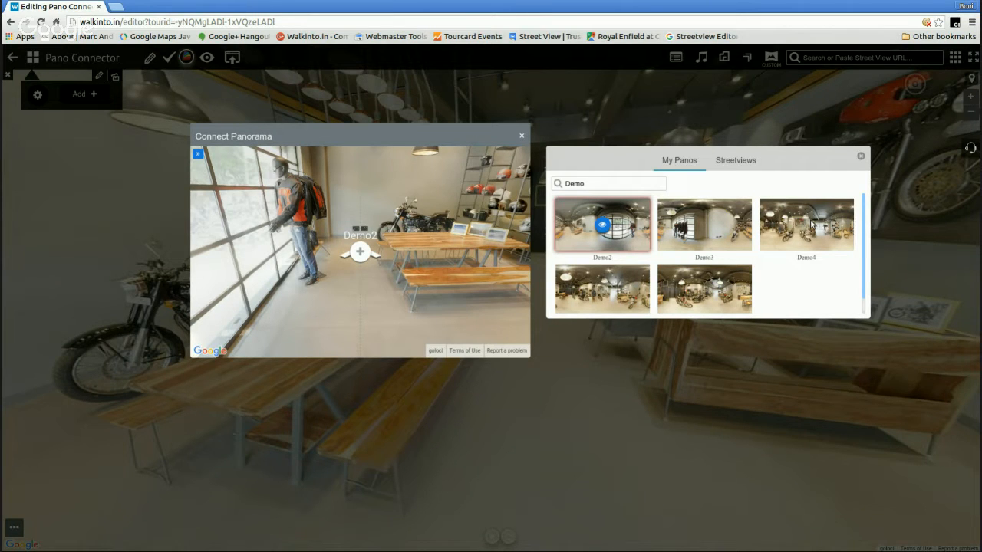
Test the link arrows between Demo1 and Demo2 in both directions, finishing in Demo2
{"action": "mouse_move", "coordinate": [449, 247]}
{"action": "left_mouse_down"}
{"action": "mouse_move", "coordinate": [277, 264]}
{"action": "mouse_move", "coordinate": [525, 288]}
{"action": "mouse_move", "coordinate": [381, 314]}
{"action": "left_mouse_up"}
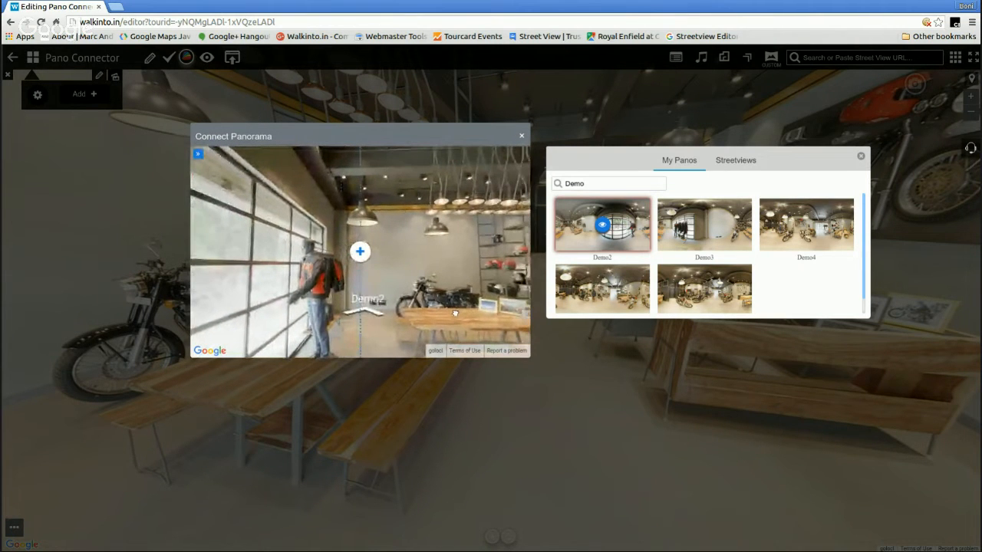
{"action": "left_click", "coordinate": [377, 315]}
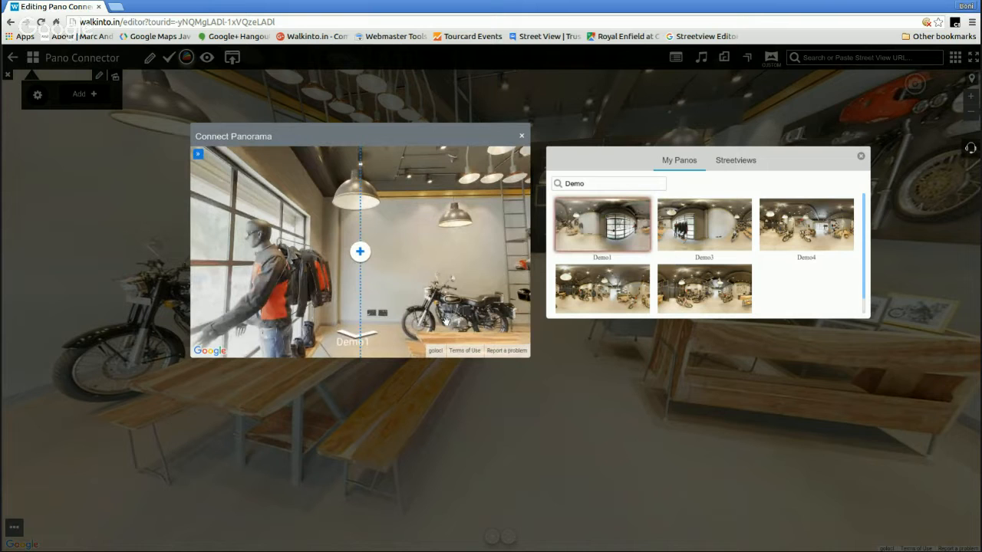
{"action": "left_click", "coordinate": [363, 339]}
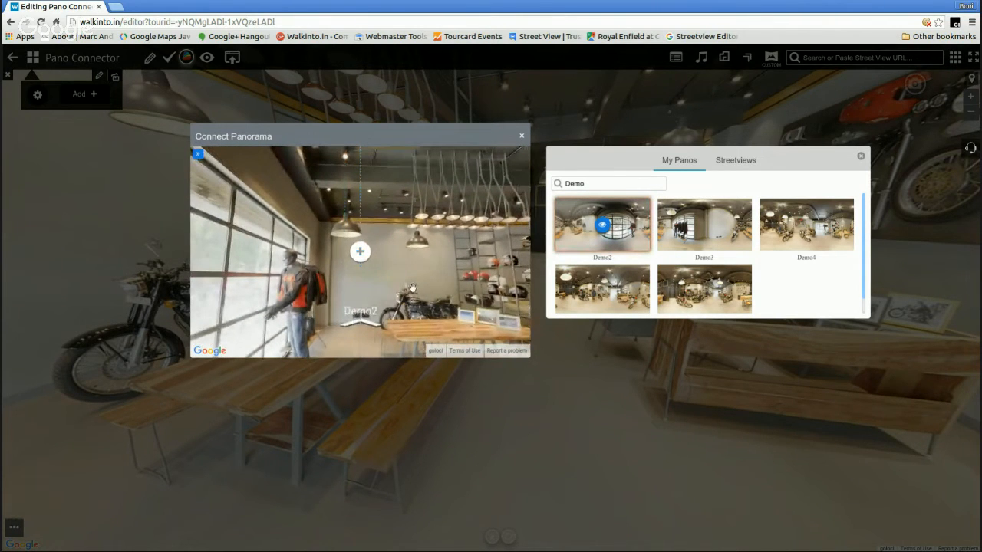
{"action": "left_click", "coordinate": [377, 330]}
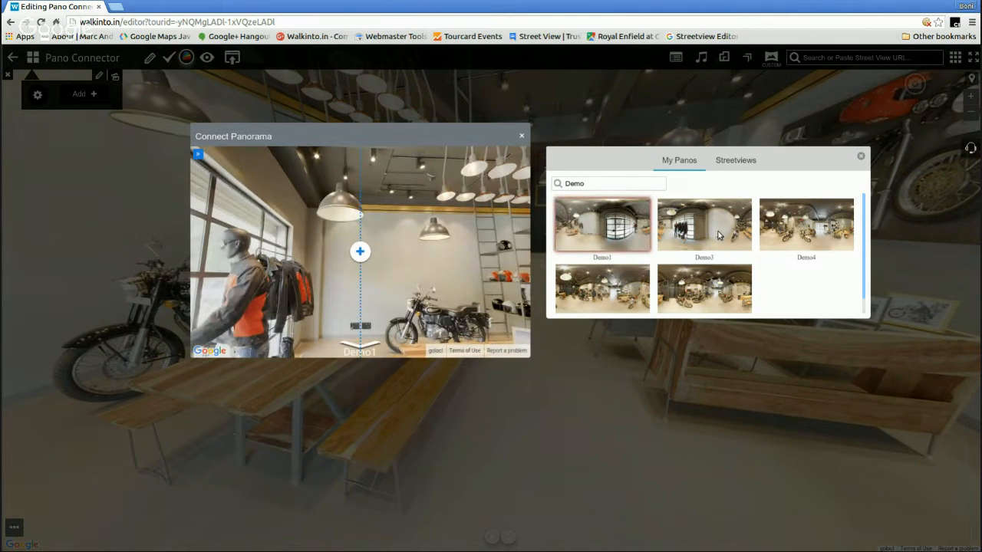
Choose Demo3 as Demo2's next target, aim its target view at the wall sockets, adjust Demo2's heading, and connect them
{"action": "left_click", "coordinate": [706, 227]}
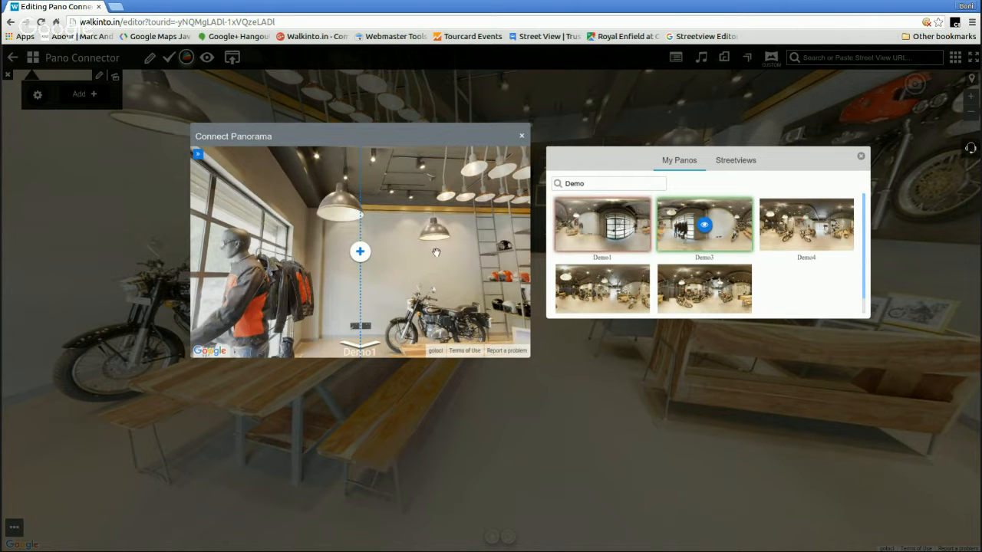
{"action": "left_click", "coordinate": [705, 227]}
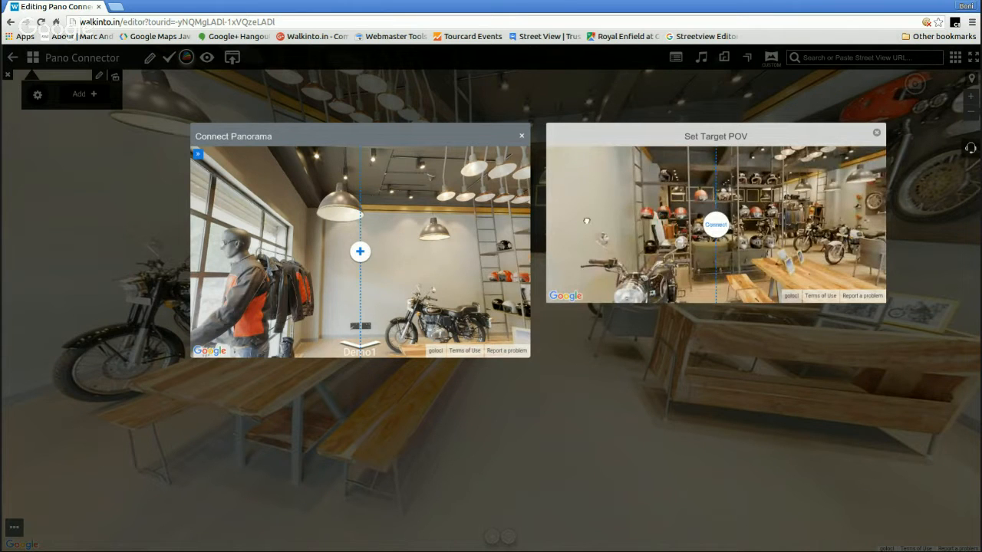
{"action": "left_click_drag", "start_coordinate": [589, 215], "coordinate": [679, 192]}
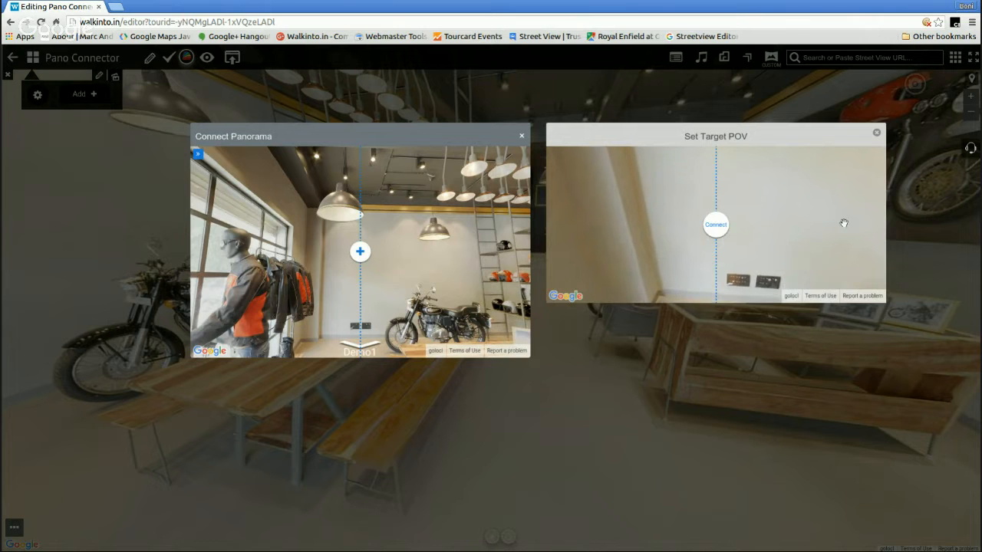
{"action": "left_click_drag", "start_coordinate": [841, 222], "coordinate": [780, 224]}
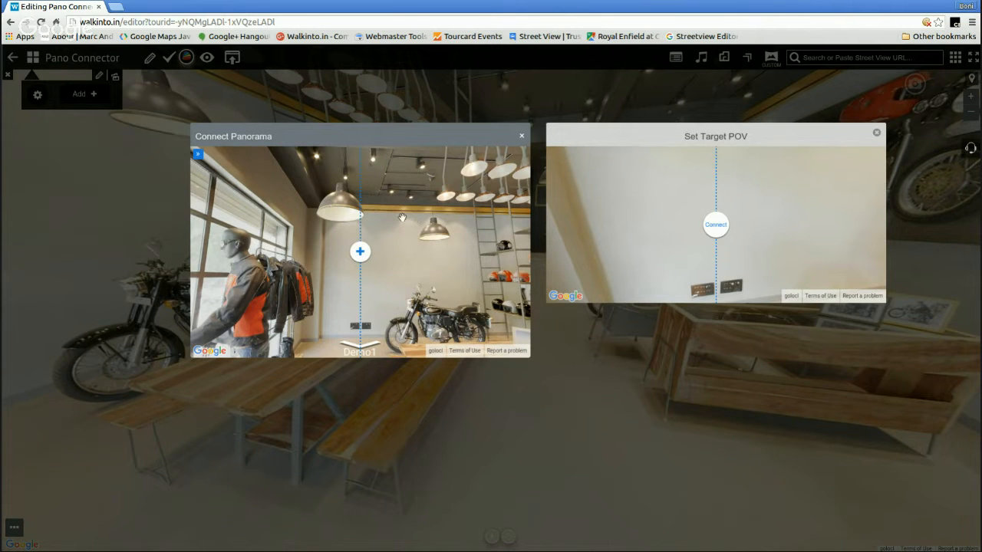
{"action": "left_click_drag", "start_coordinate": [402, 218], "coordinate": [433, 210]}
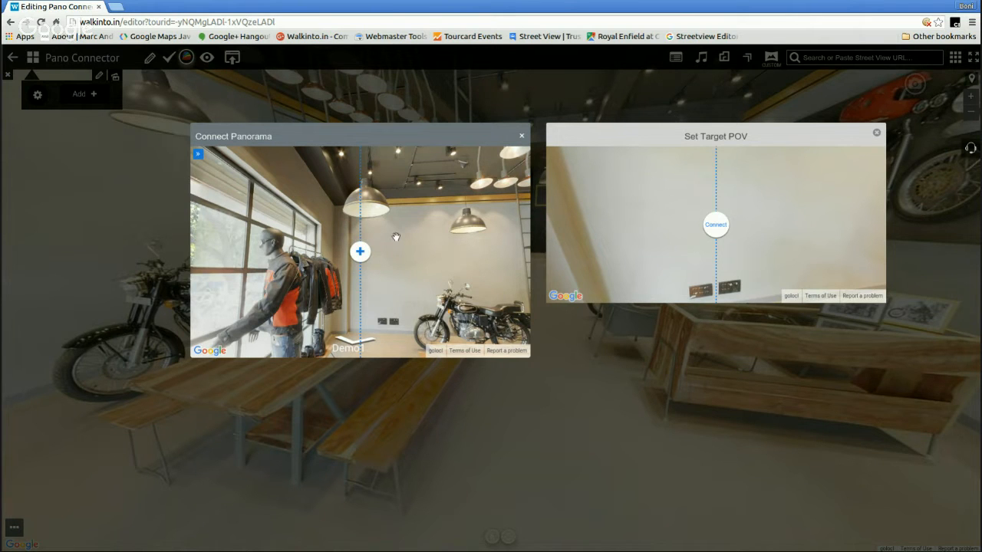
{"action": "left_click", "coordinate": [718, 225]}
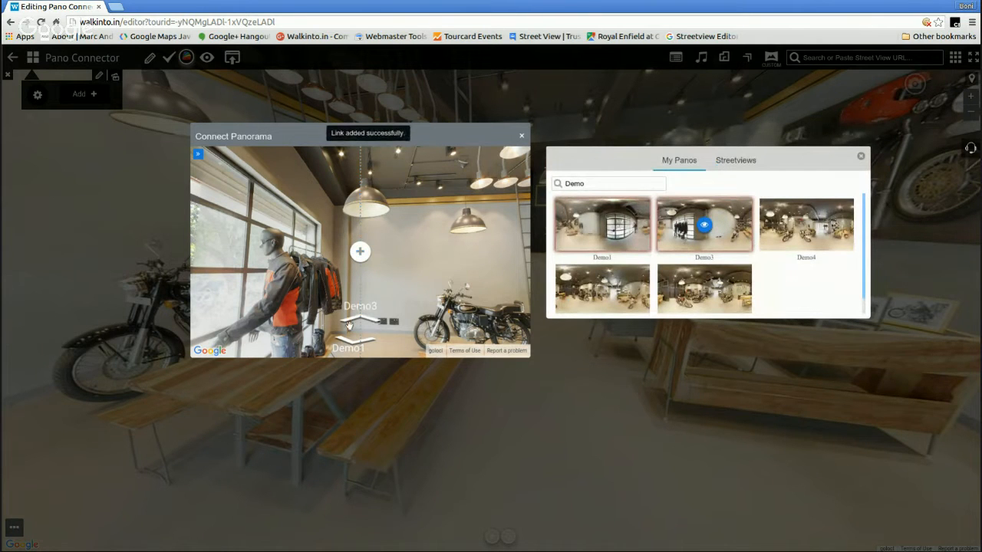
Test the link arrows by moving back and forth among Demo1, Demo2 and Demo3, finishing in Demo2
{"action": "left_click", "coordinate": [369, 321]}
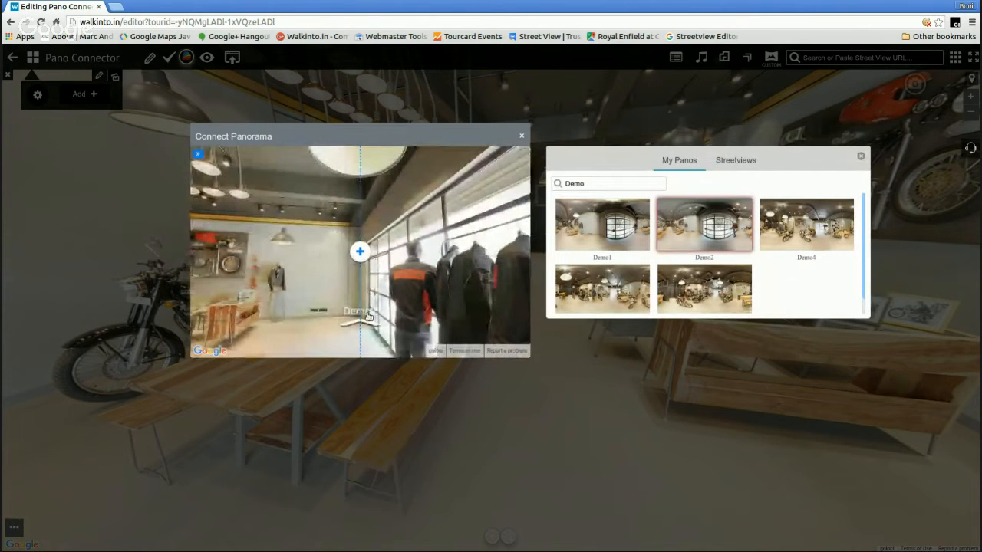
{"action": "left_click", "coordinate": [369, 322]}
{"action": "left_click", "coordinate": [368, 323]}
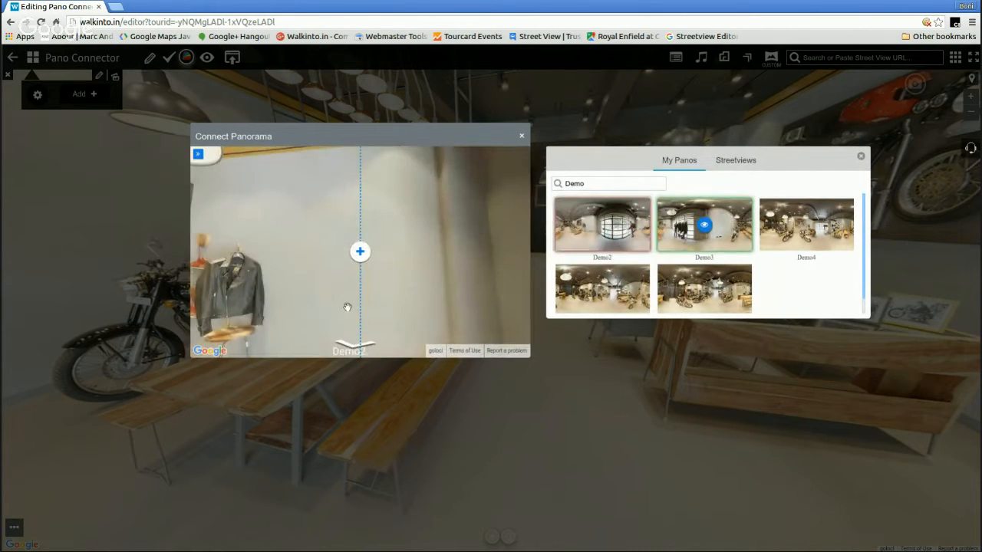
{"action": "left_click", "coordinate": [323, 306]}
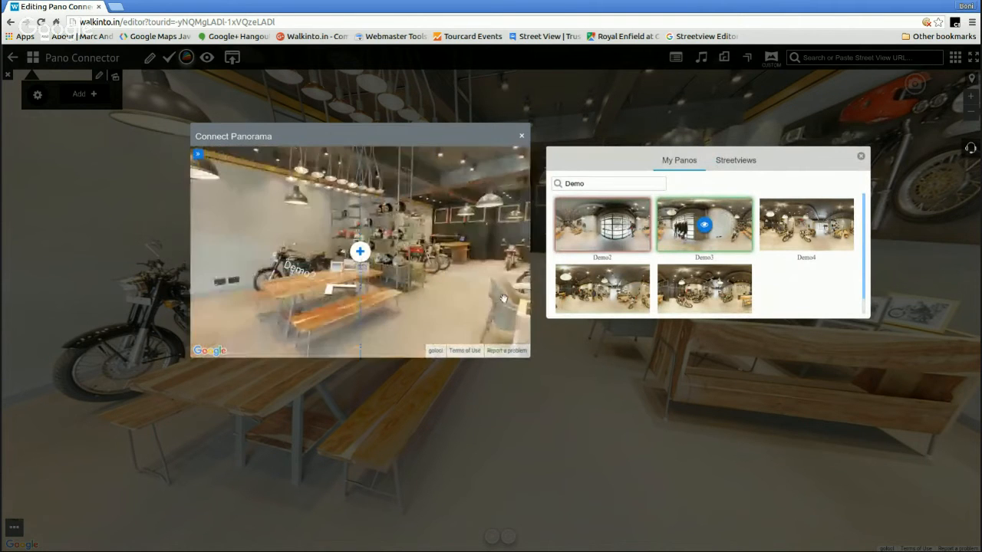
{"action": "left_click", "coordinate": [349, 296]}
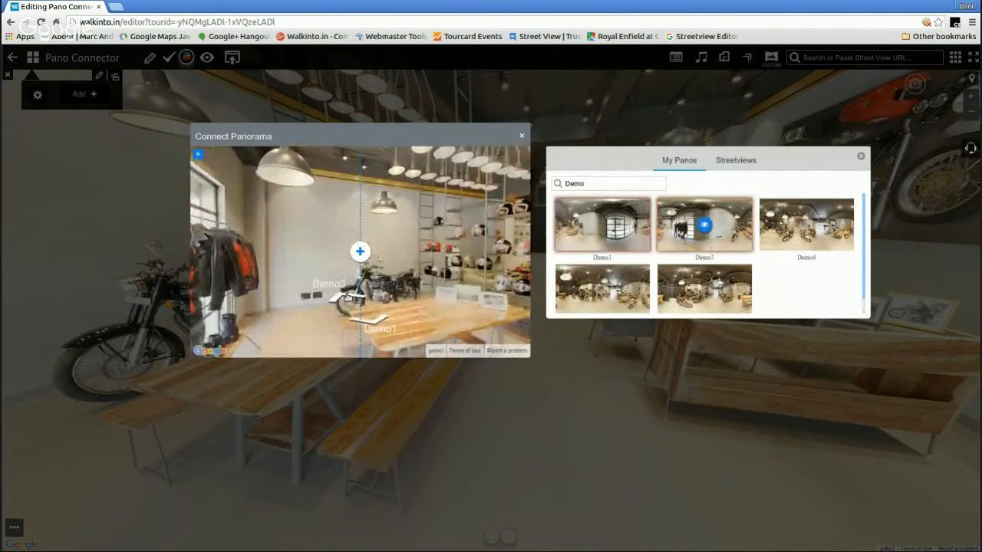
{"action": "left_click", "coordinate": [342, 291]}
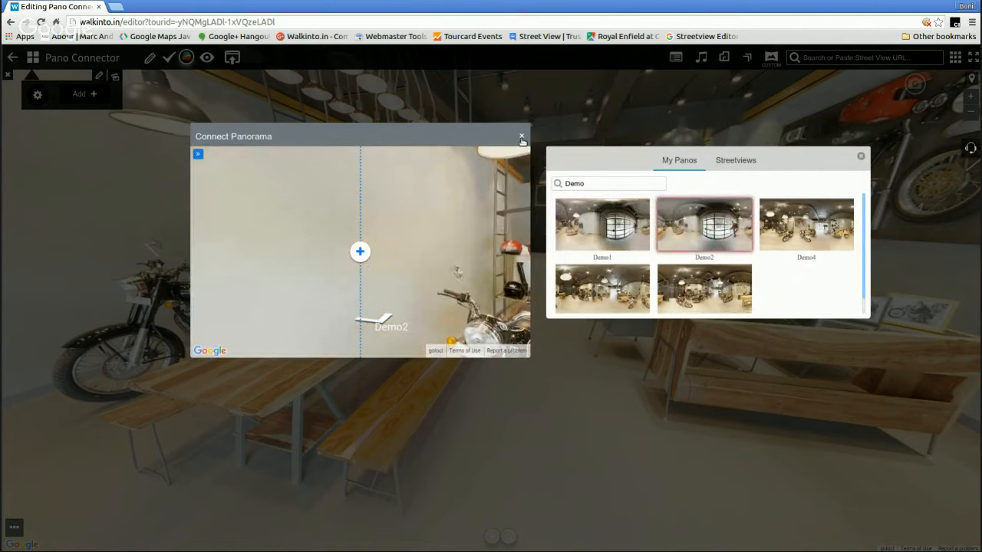
{"action": "left_click", "coordinate": [384, 320]}
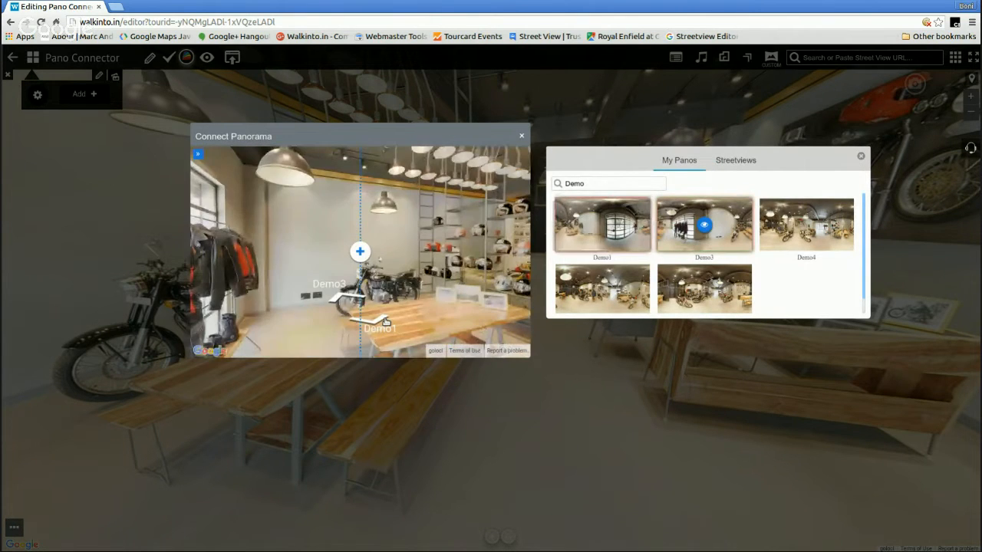
Look around Demo2 and centre its view on the aisle of motorcycles
{"action": "left_click", "coordinate": [450, 289]}
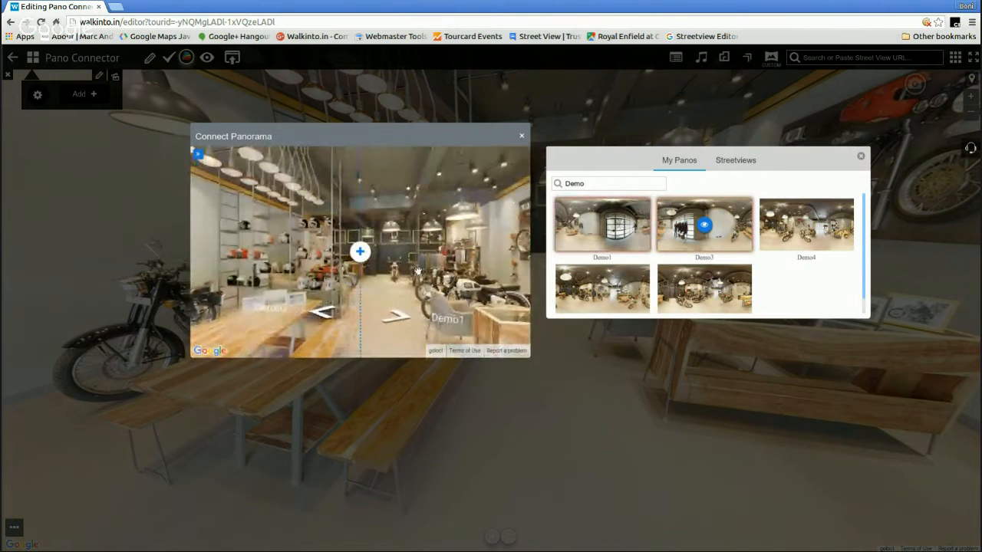
{"action": "left_click", "coordinate": [431, 276]}
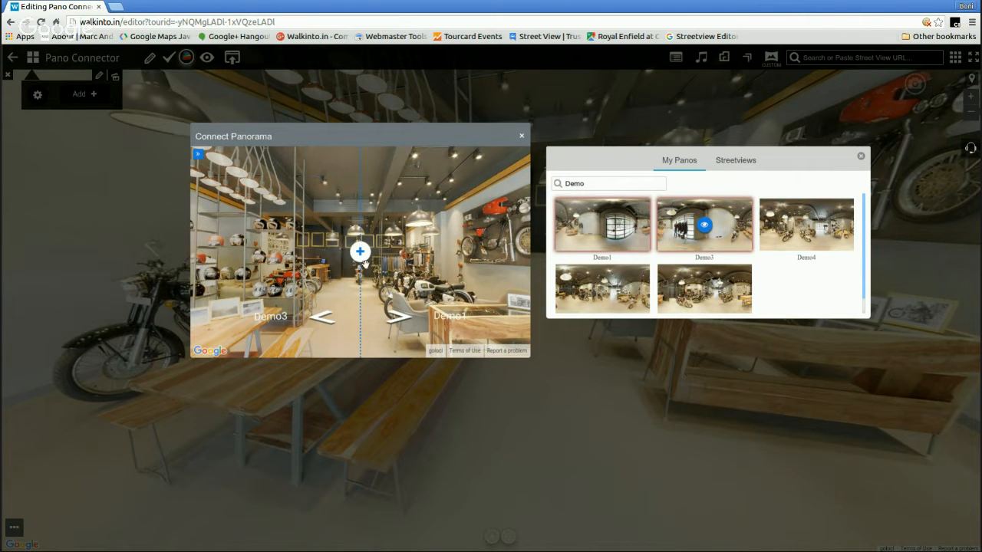
{"action": "left_click_drag", "start_coordinate": [391, 269], "coordinate": [393, 283]}
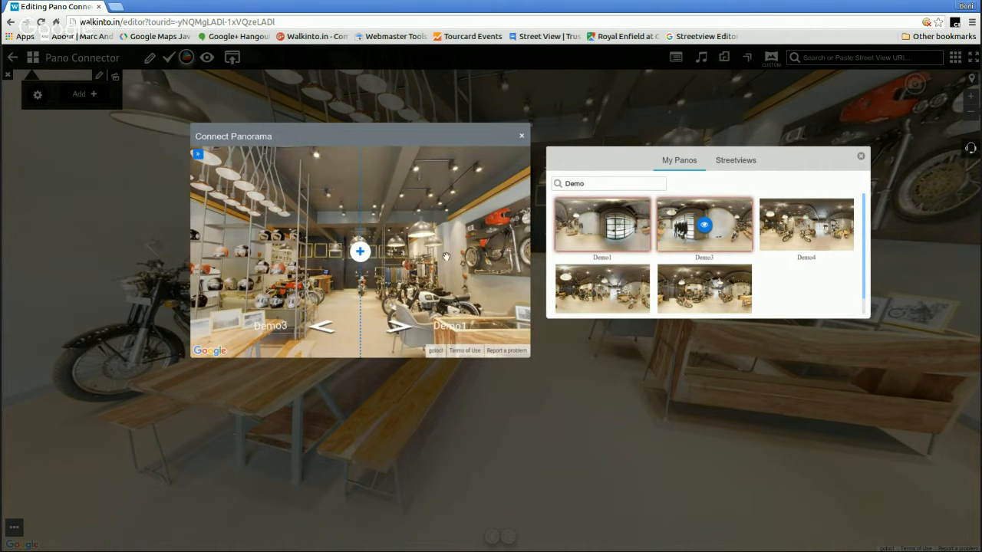
Close the connection list, the Connect Panorama window and the custom panorama dialog
{"action": "left_click", "coordinate": [861, 156]}
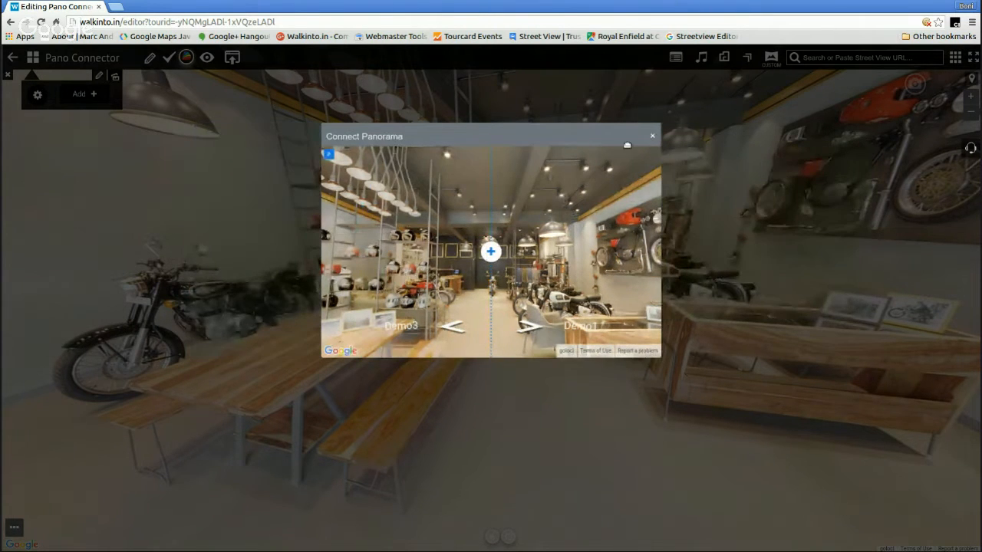
{"action": "left_click", "coordinate": [652, 137]}
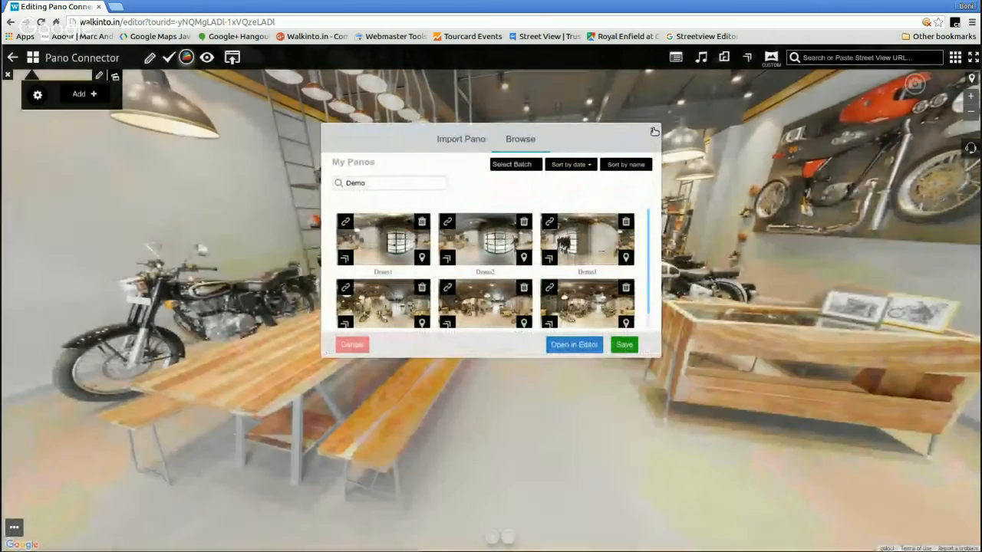
{"action": "left_click", "coordinate": [654, 131]}
Turn the main showroom view towards the front windows and mannequin, and reload the tour editor page
{"action": "left_click_drag", "start_coordinate": [443, 223], "coordinate": [802, 289]}
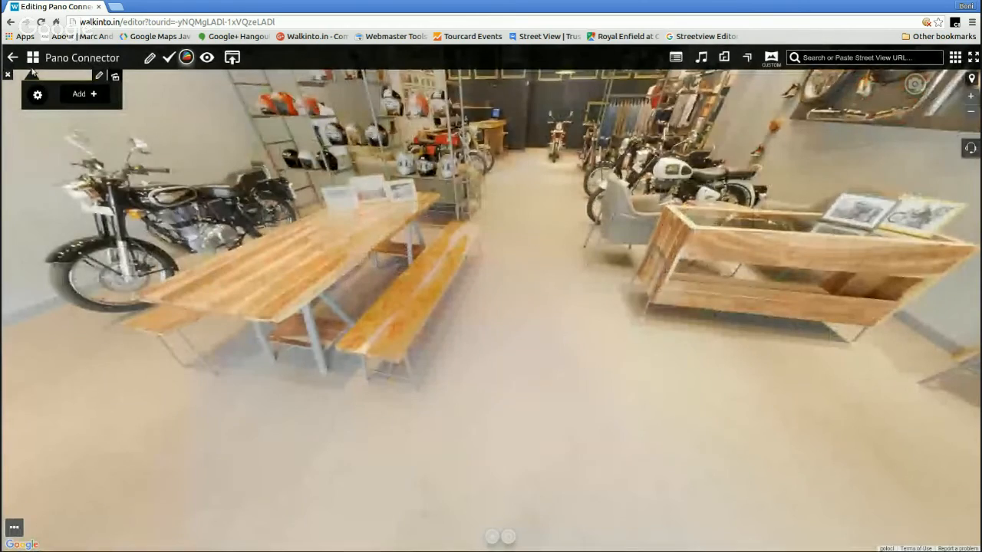
{"action": "left_click_drag", "start_coordinate": [375, 240], "coordinate": [525, 313]}
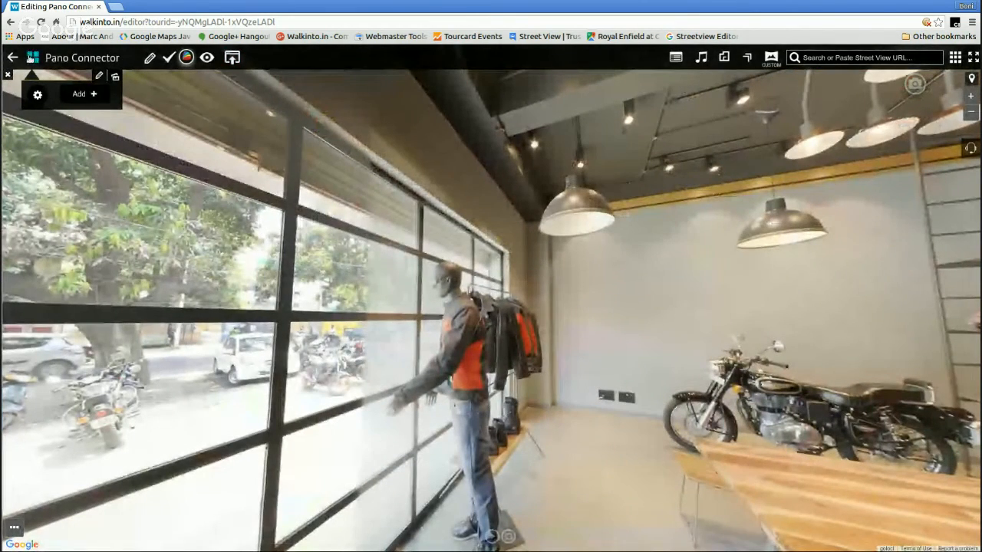
{"action": "left_click", "coordinate": [42, 22]}
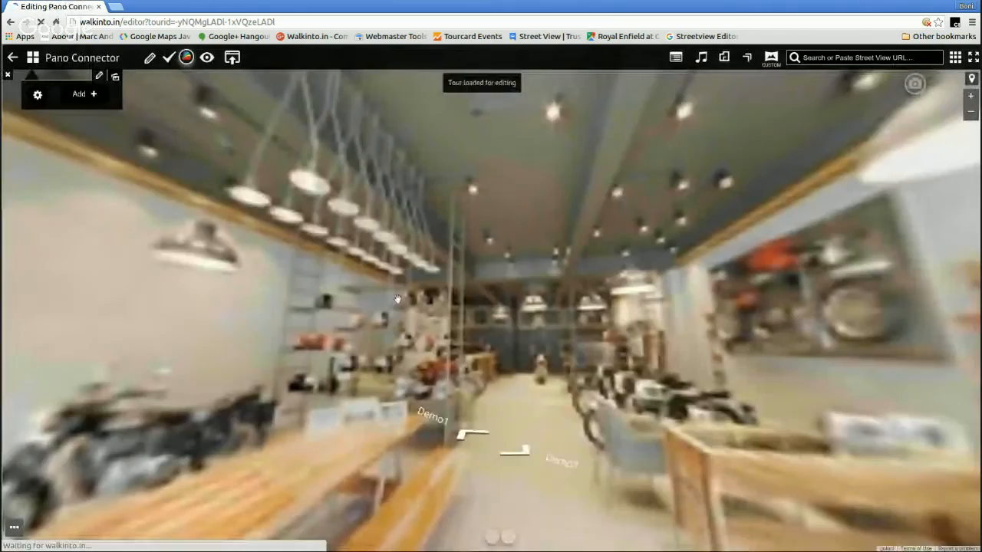
Test the link arrows in the reloaded tour by moving among Demo1, Demo2 and Demo3, finishing in Demo2
{"action": "left_click_drag", "start_coordinate": [398, 299], "coordinate": [447, 306]}
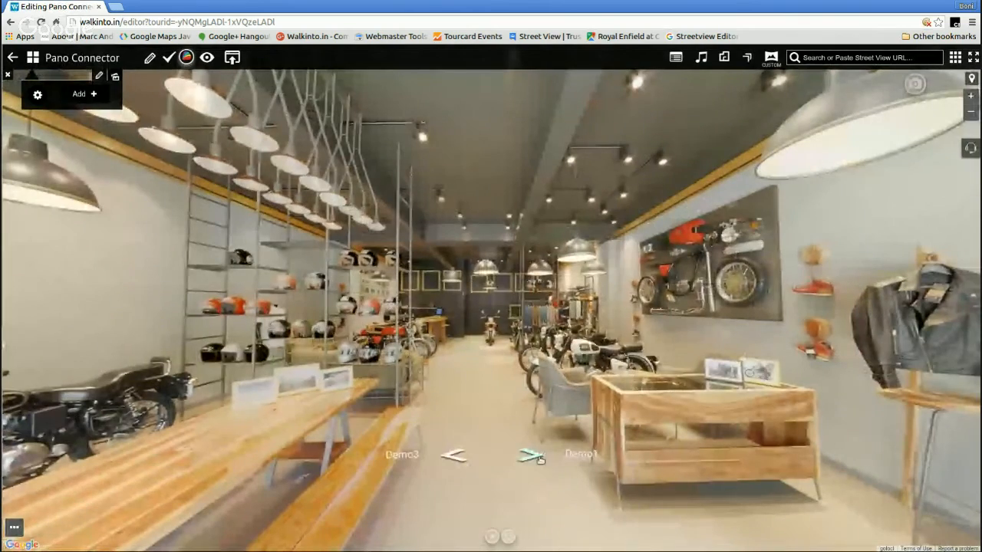
{"action": "left_click", "coordinate": [537, 456]}
{"action": "left_click", "coordinate": [451, 454]}
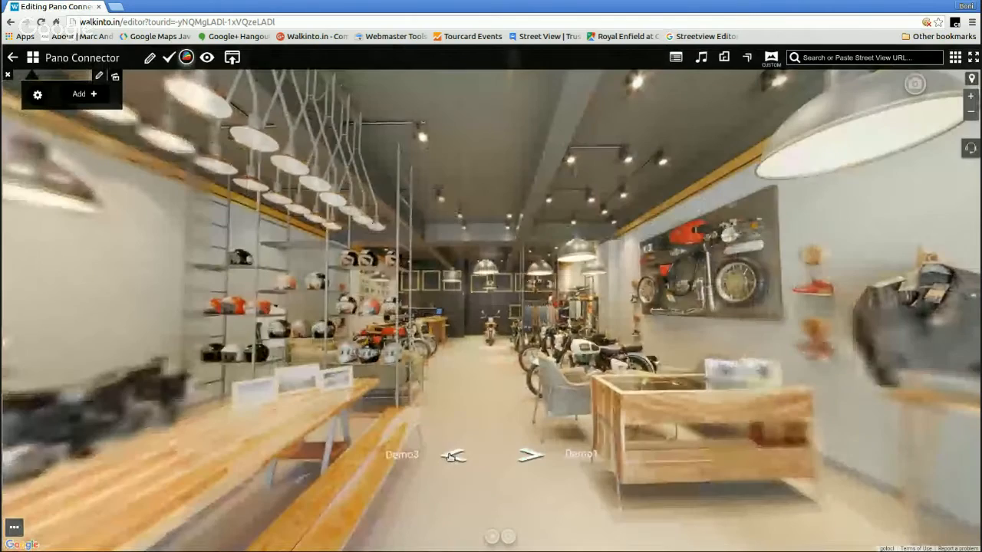
{"action": "left_click", "coordinate": [531, 457]}
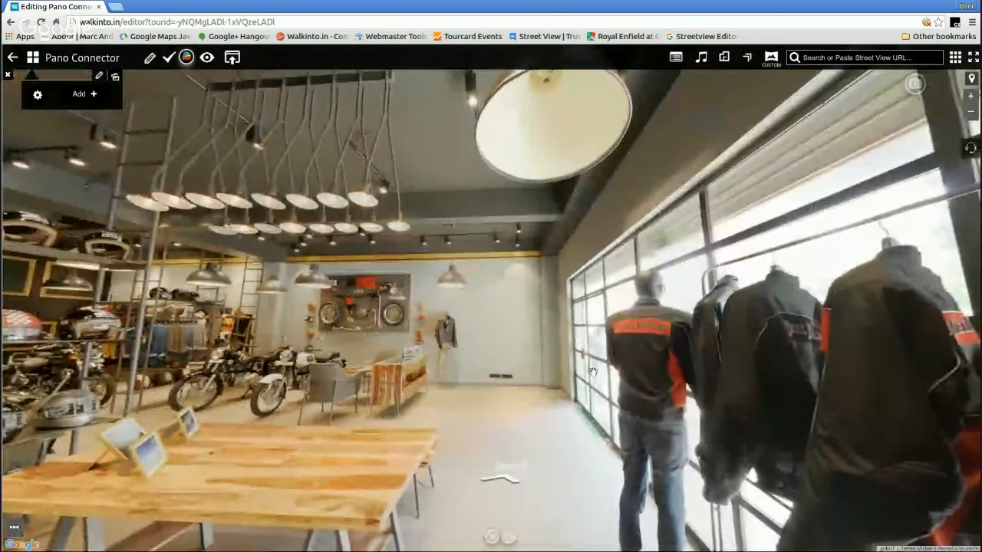
{"action": "left_click", "coordinate": [510, 467]}
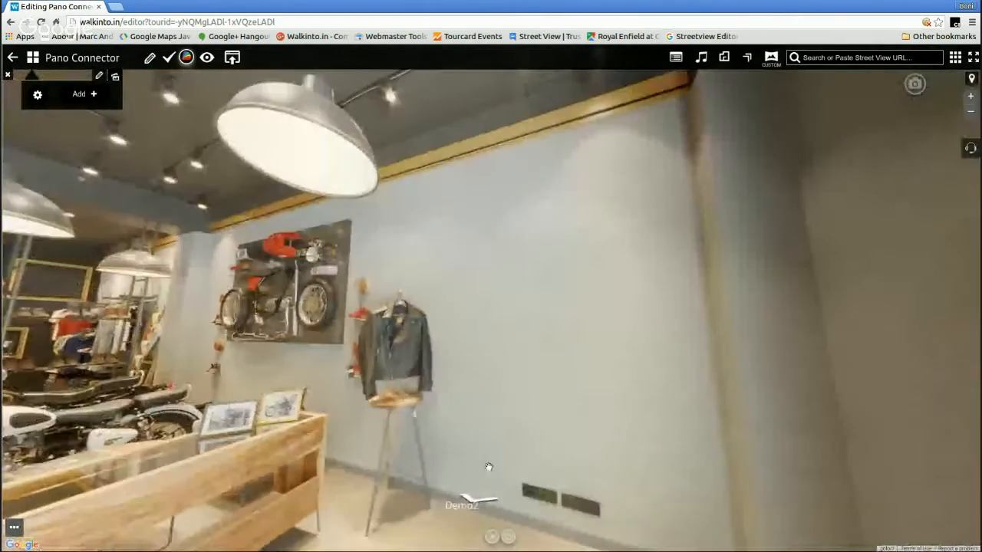
{"action": "left_click", "coordinate": [480, 499]}
{"action": "left_click", "coordinate": [447, 422]}
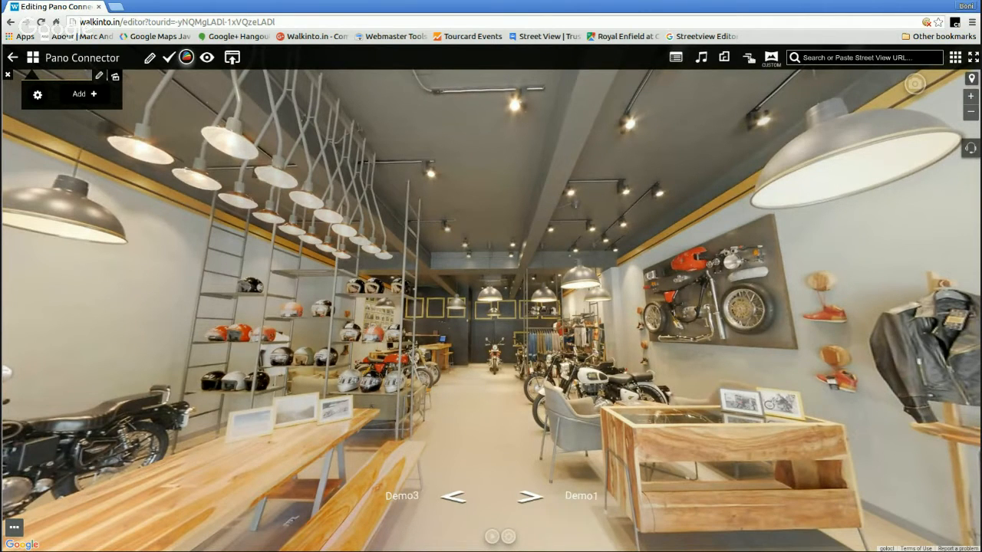
Open the Pano Connector, search My Panos for Demo, and connect Demo2 to Demo4 with the target view facing the motorcycle at the back
{"action": "left_click", "coordinate": [747, 56]}
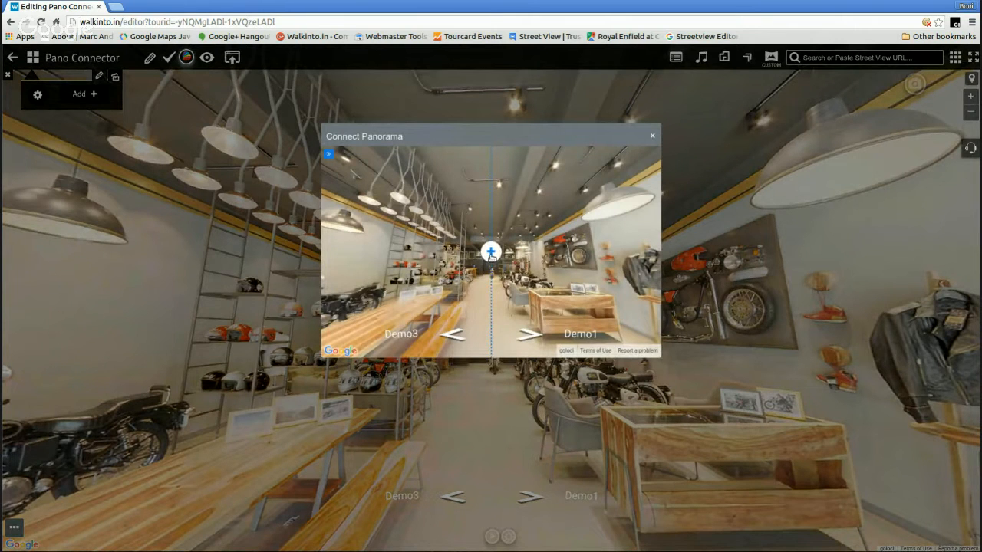
{"action": "left_click", "coordinate": [491, 250]}
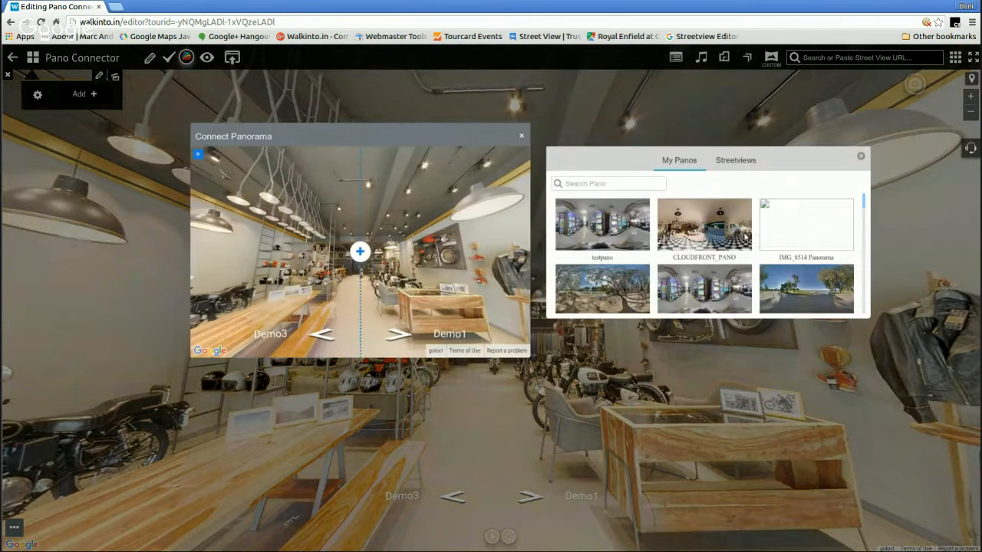
{"action": "left_click", "coordinate": [627, 184]}
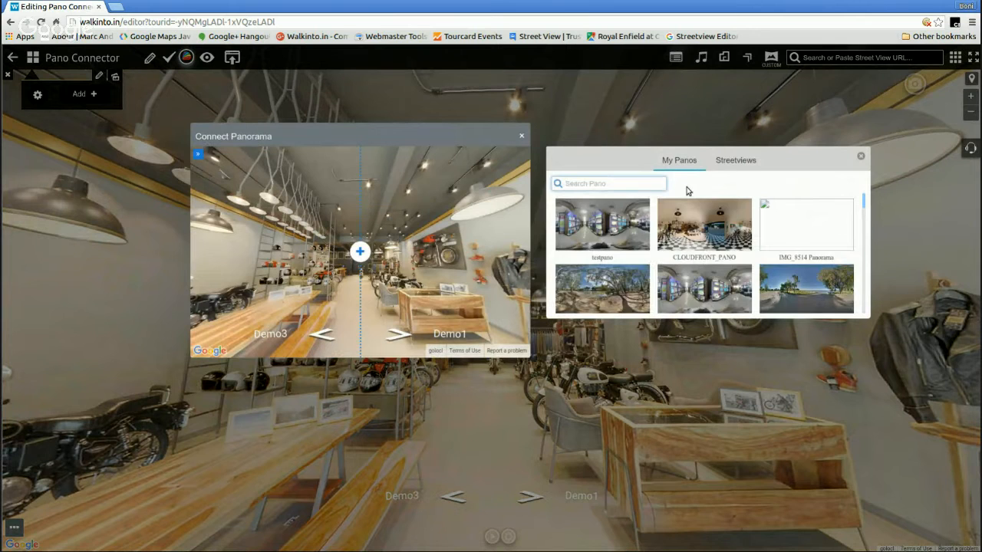
{"action": "type", "text": "Demo"}
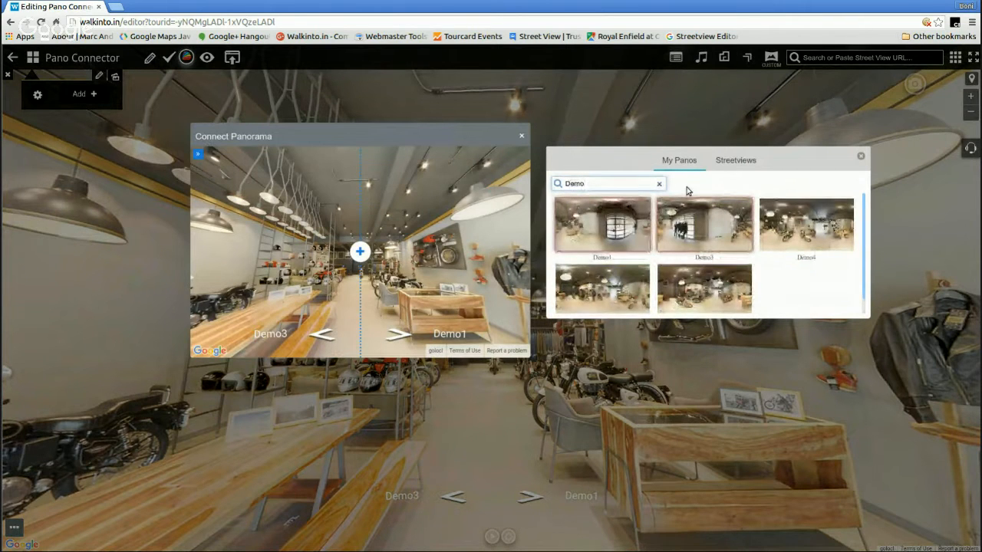
{"action": "left_click", "coordinate": [805, 230]}
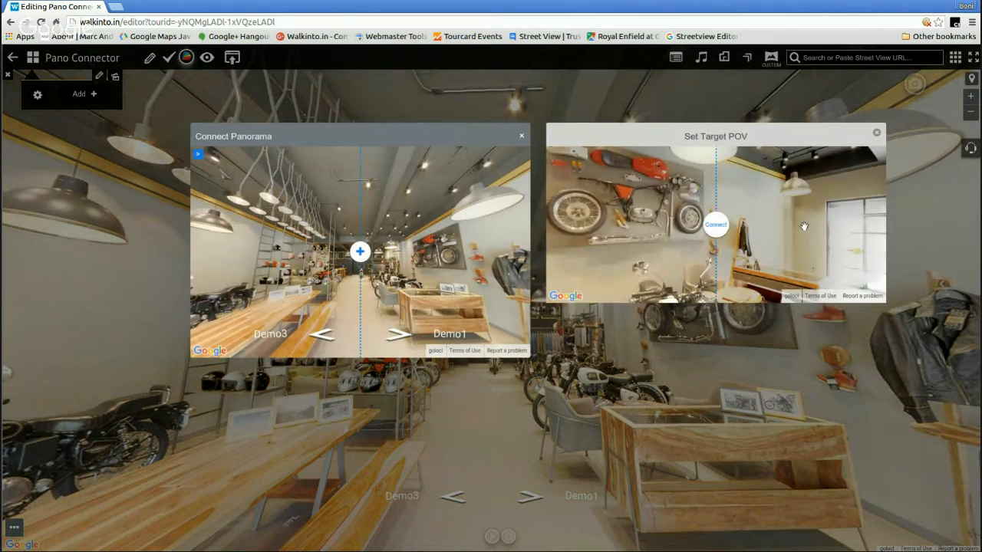
{"action": "left_click_drag", "start_coordinate": [628, 222], "coordinate": [740, 263]}
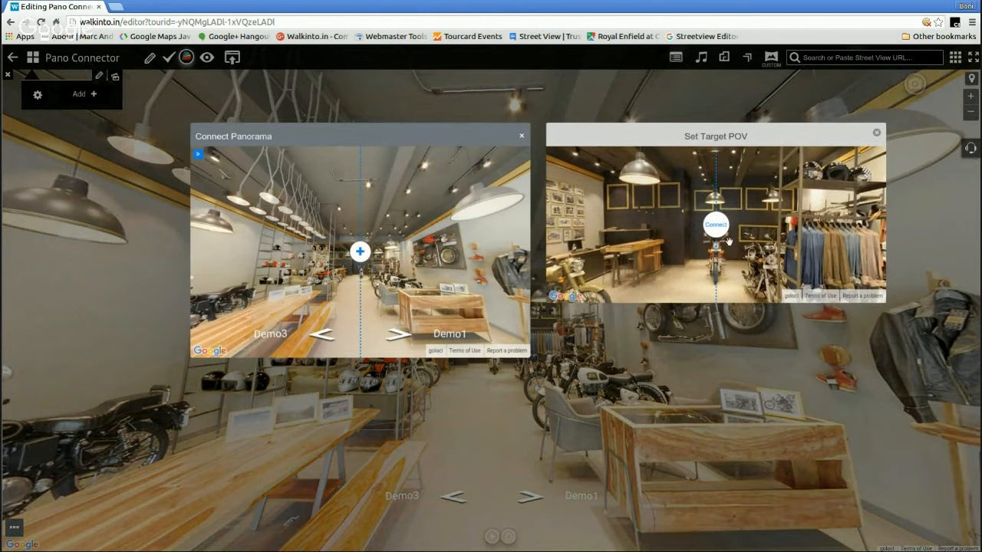
{"action": "left_click", "coordinate": [717, 230]}
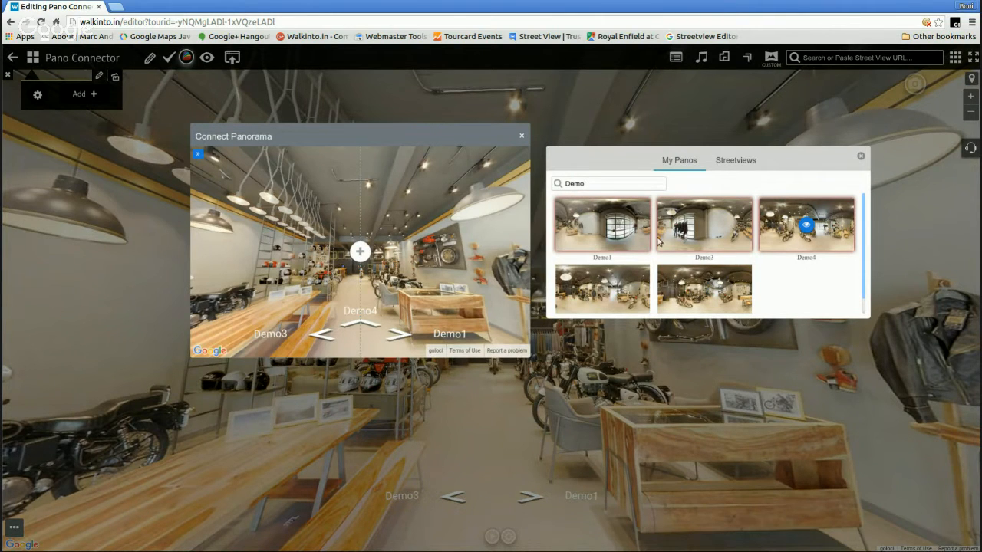
Go to Demo4, aim it at the wooden table at the back, and connect it to Demo5 with the target view on the same table
{"action": "left_click", "coordinate": [360, 322]}
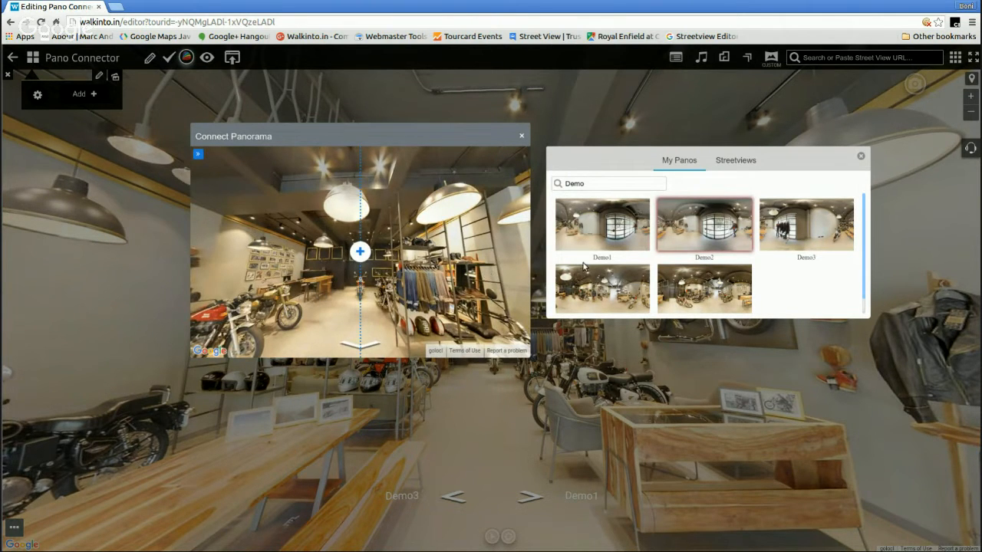
{"action": "left_click_drag", "start_coordinate": [411, 249], "coordinate": [451, 250]}
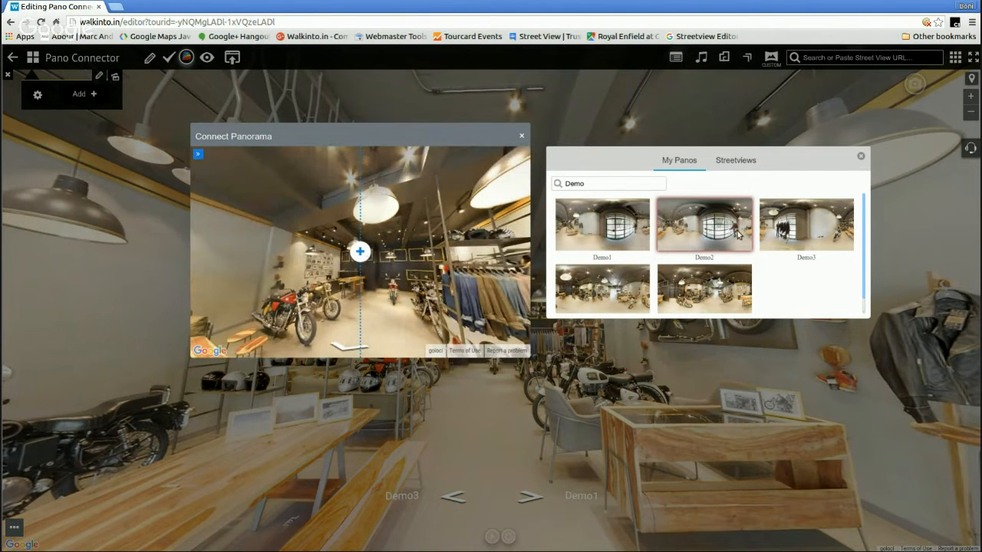
{"action": "scroll", "coordinate": [738, 233], "scroll_direction": "down", "scroll_amount": 1}
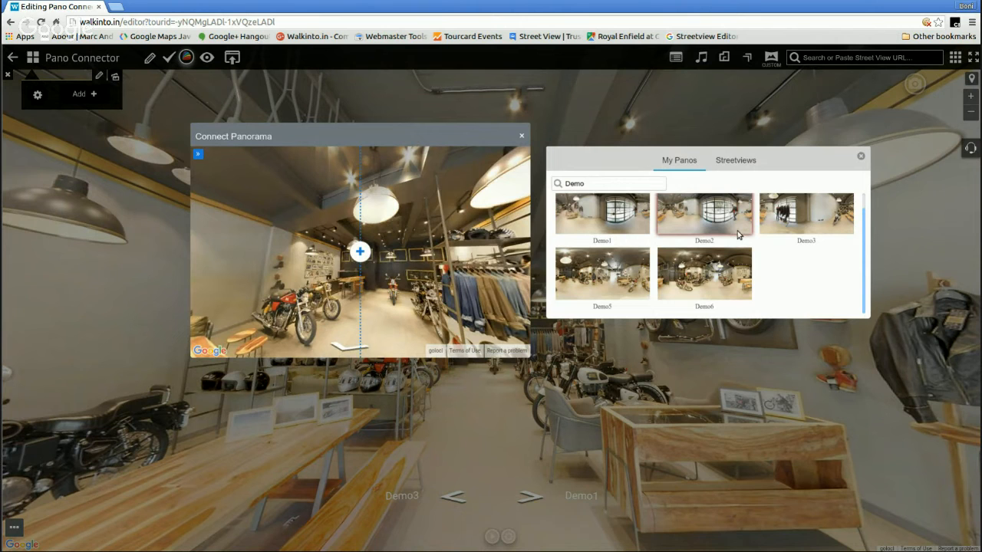
{"action": "left_click", "coordinate": [606, 285]}
{"action": "left_click_drag", "start_coordinate": [637, 238], "coordinate": [689, 76]}
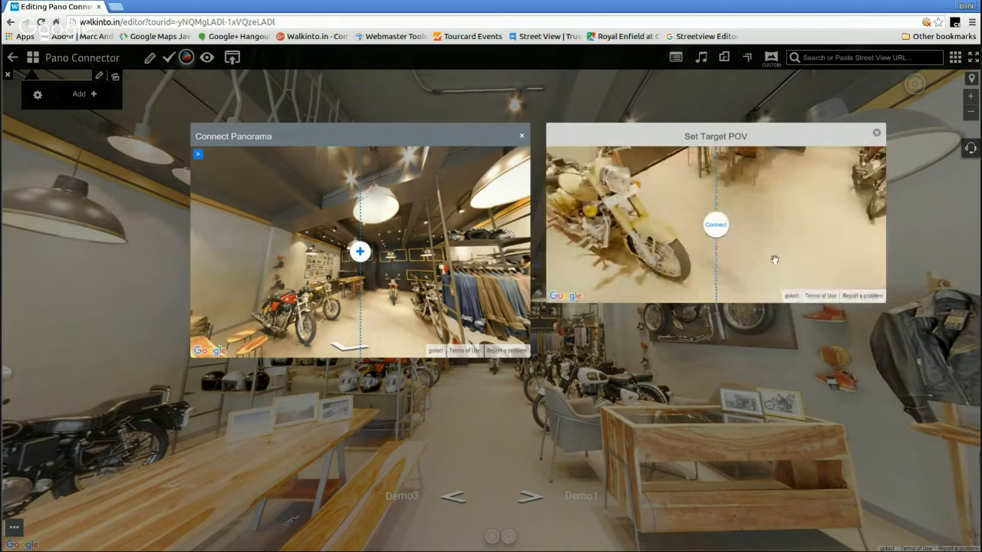
{"action": "left_click_drag", "start_coordinate": [774, 259], "coordinate": [768, 322]}
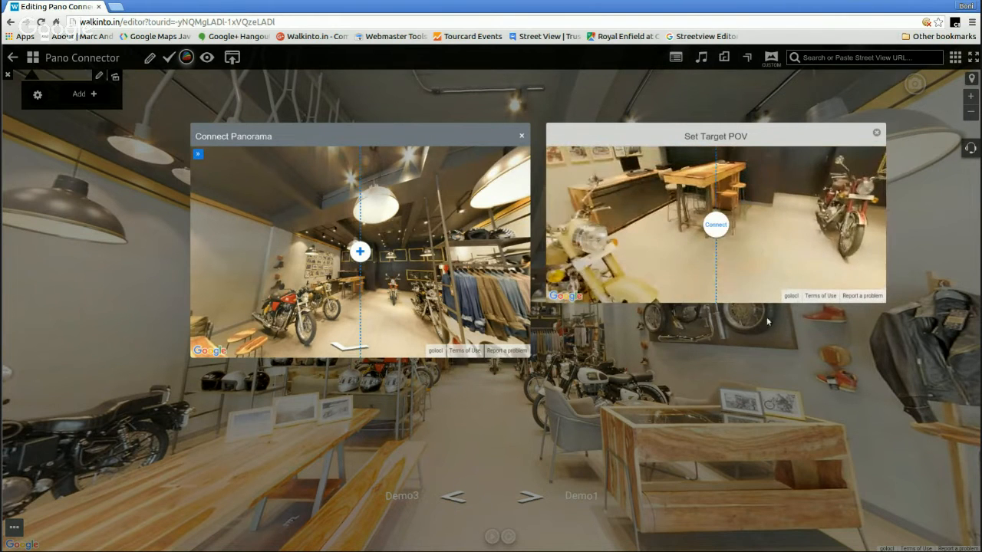
{"action": "left_click_drag", "start_coordinate": [743, 214], "coordinate": [740, 268]}
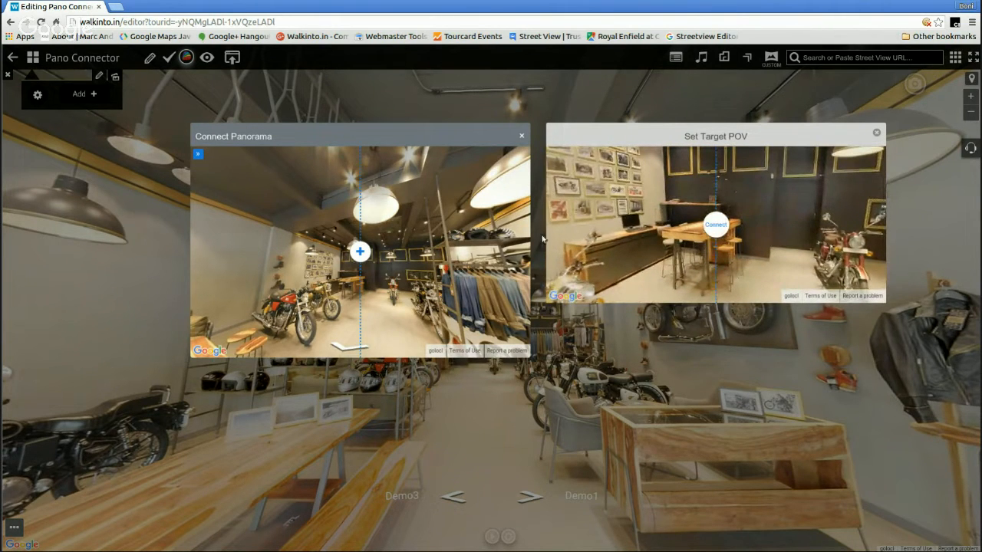
{"action": "left_click_drag", "start_coordinate": [389, 244], "coordinate": [405, 244]}
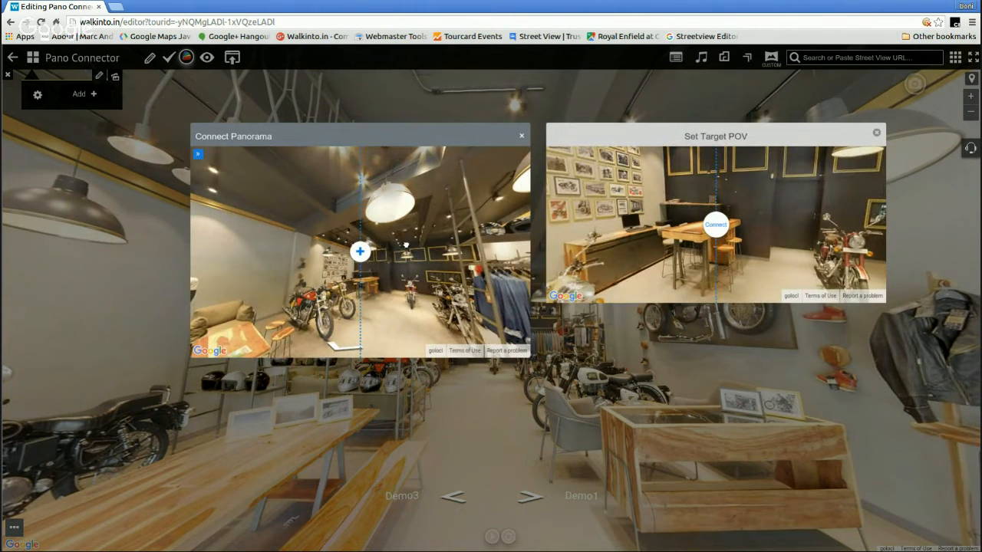
{"action": "left_click_drag", "start_coordinate": [731, 224], "coordinate": [773, 246]}
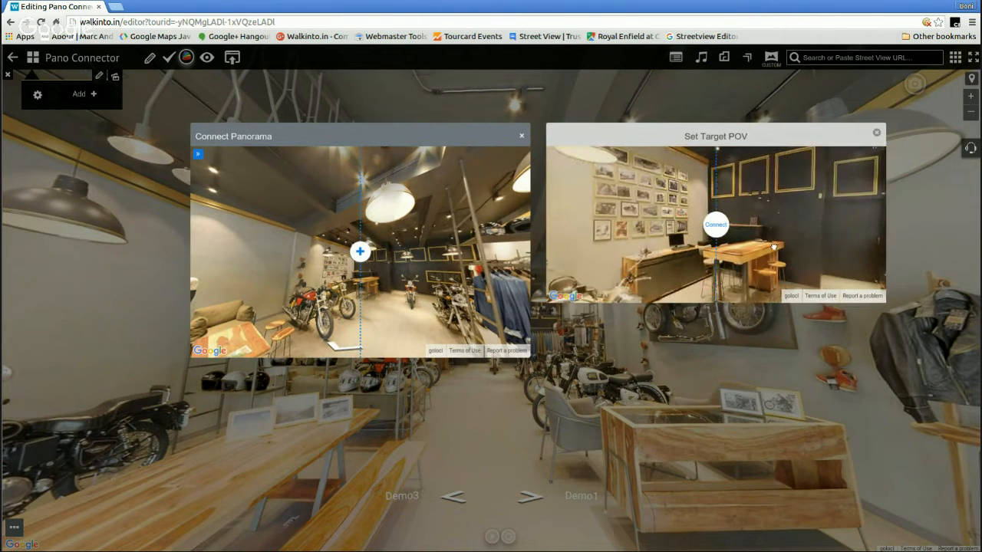
{"action": "left_click", "coordinate": [716, 227]}
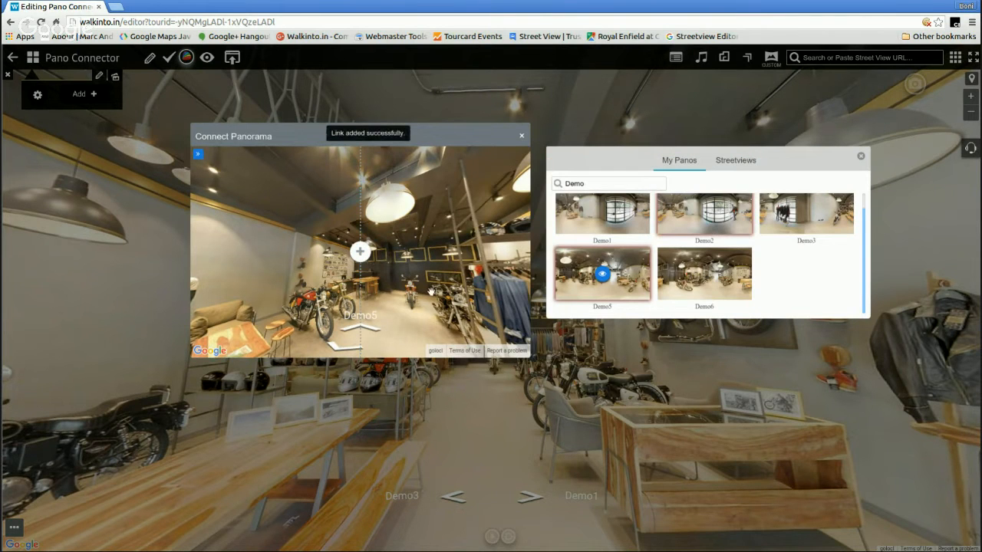
Go to Demo5, aim it between the table and the motorcycle, and connect it to Demo6 with the target view on the back door
{"action": "left_click", "coordinate": [372, 332]}
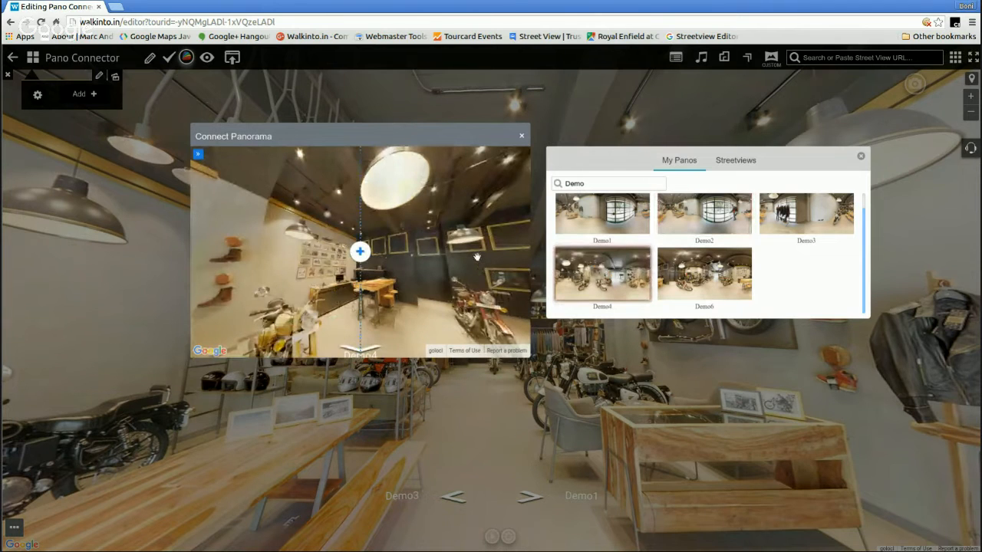
{"action": "left_click_drag", "start_coordinate": [464, 263], "coordinate": [381, 270]}
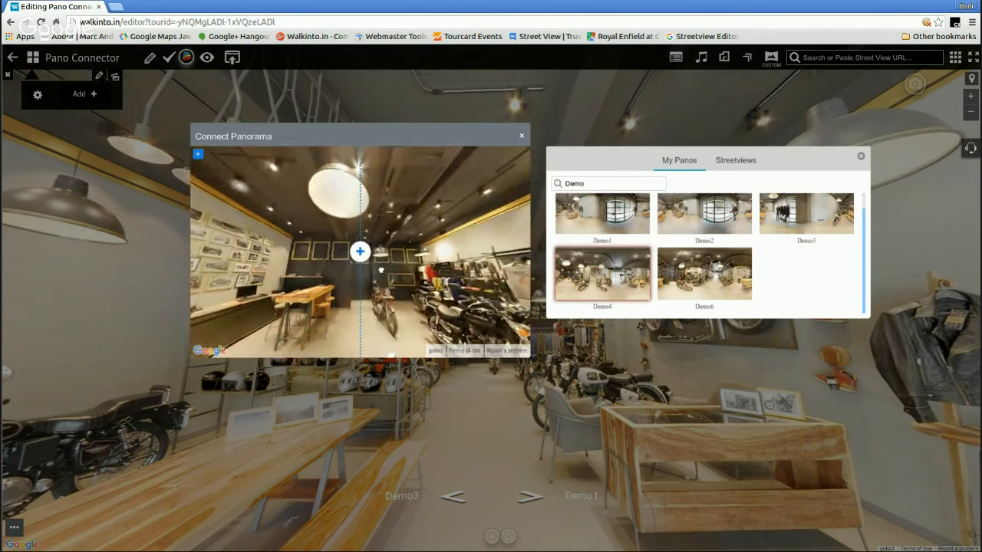
{"action": "left_click", "coordinate": [698, 284]}
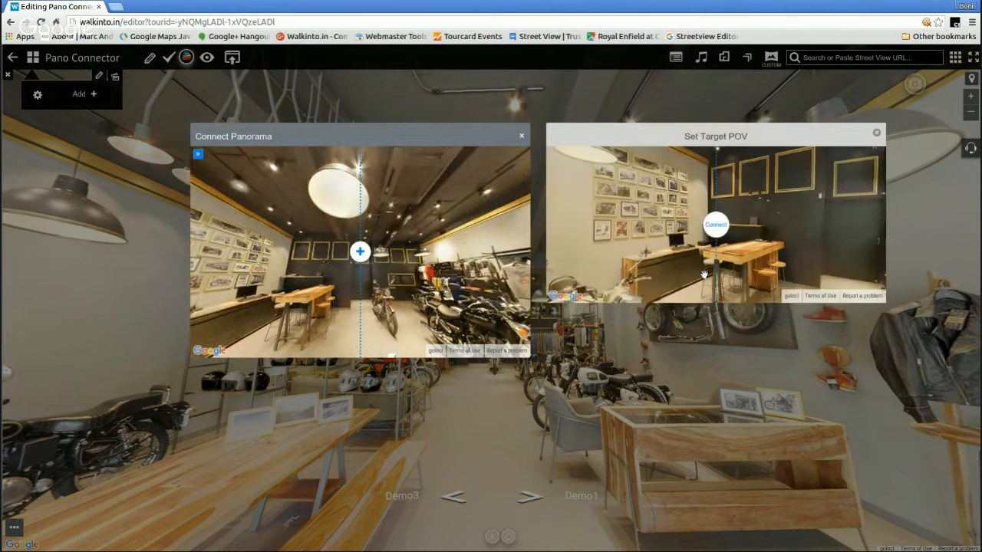
{"action": "left_click_drag", "start_coordinate": [811, 239], "coordinate": [657, 240]}
{"action": "left_click_drag", "start_coordinate": [753, 253], "coordinate": [782, 169]}
{"action": "left_click_drag", "start_coordinate": [794, 263], "coordinate": [803, 333]}
{"action": "left_click_drag", "start_coordinate": [782, 249], "coordinate": [790, 285]}
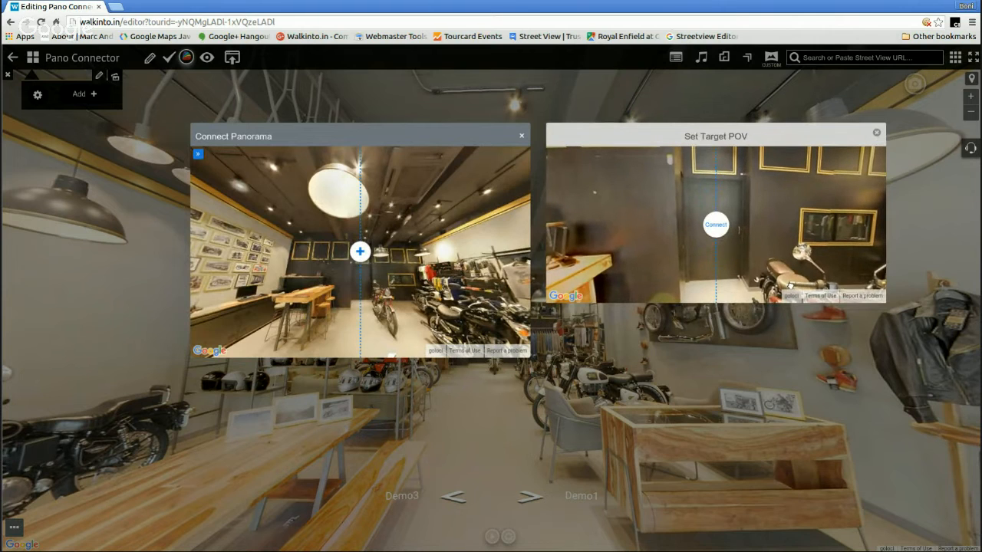
{"action": "left_click_drag", "start_coordinate": [788, 204], "coordinate": [789, 234]}
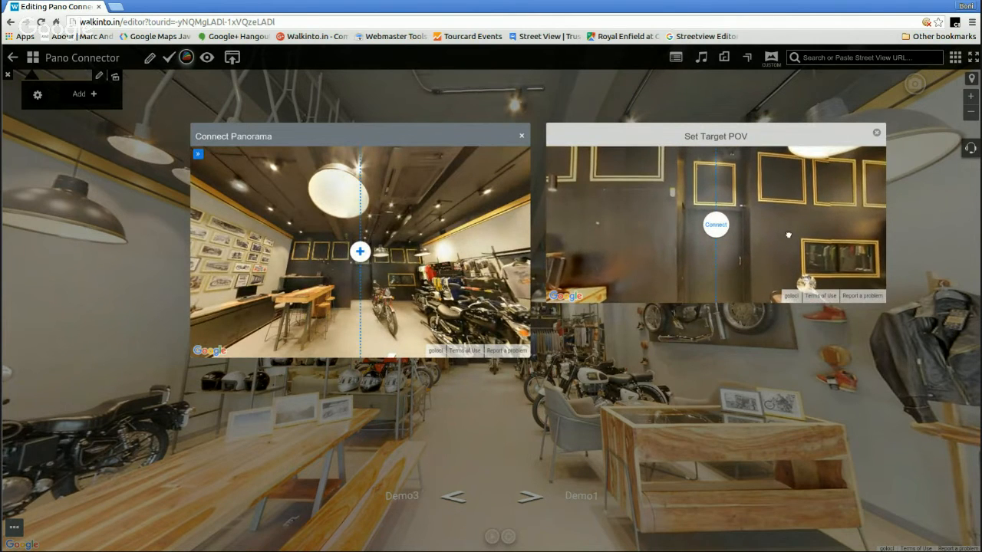
{"action": "left_click", "coordinate": [715, 225]}
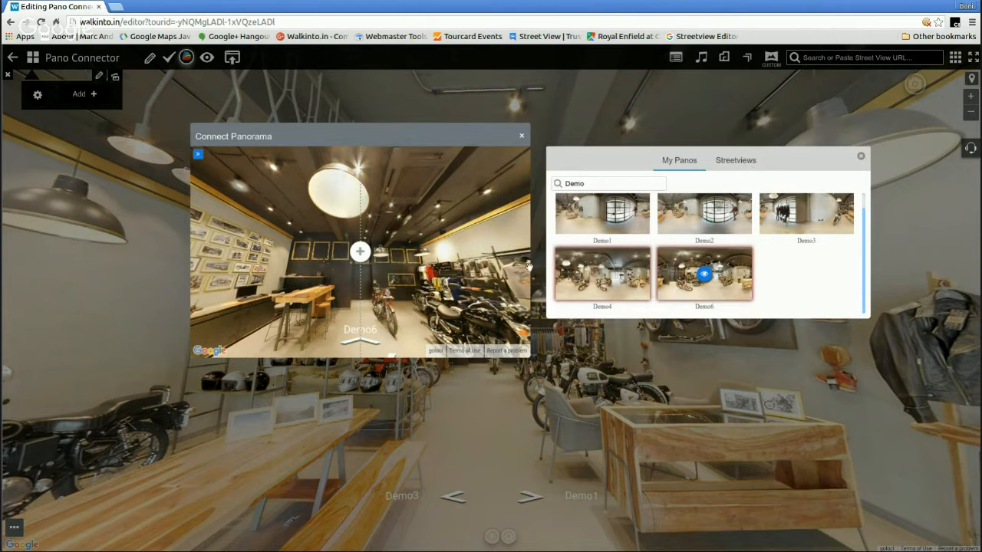
Close the panorama list, check the new link to Demo6, and close the Connect Panorama window
{"action": "left_click", "coordinate": [861, 157]}
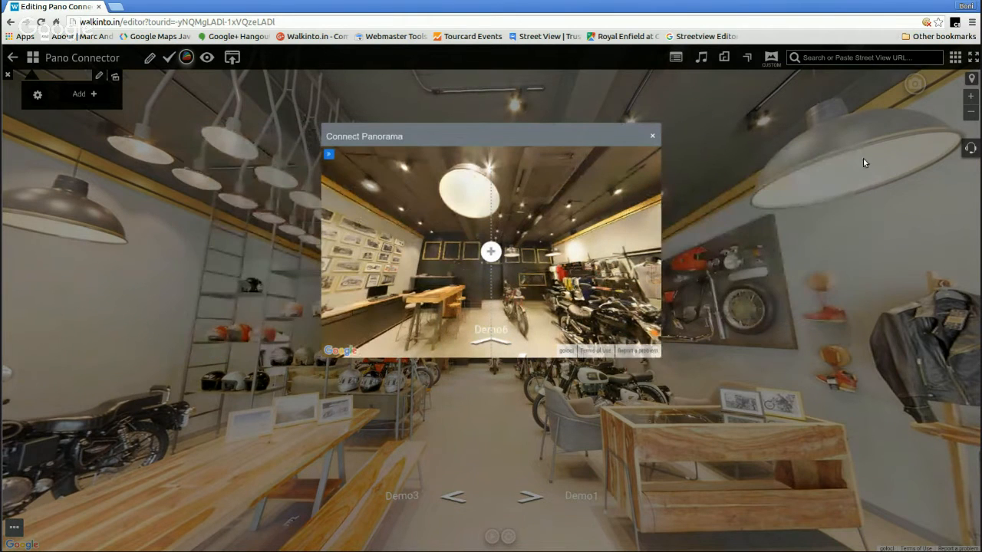
{"action": "left_click", "coordinate": [498, 340]}
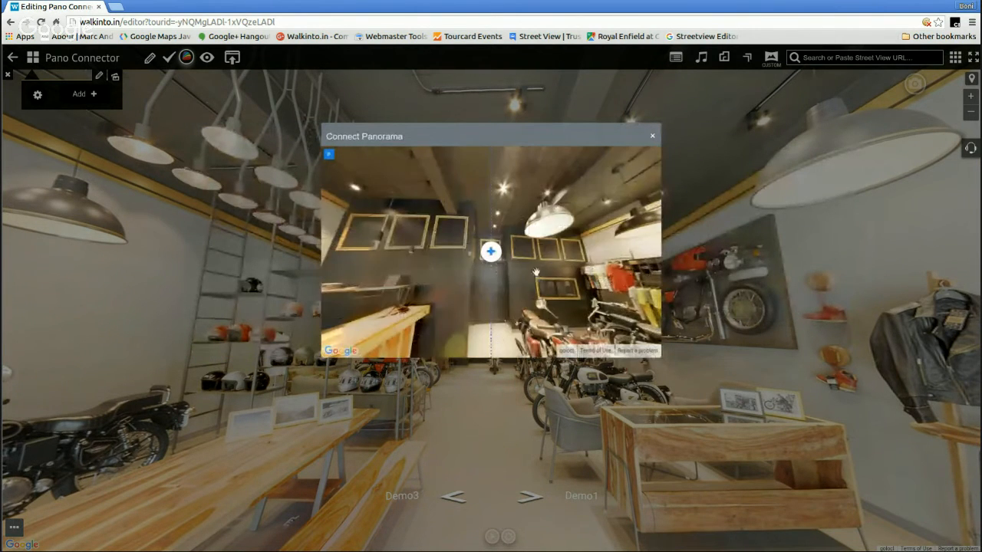
{"action": "left_click", "coordinate": [650, 138]}
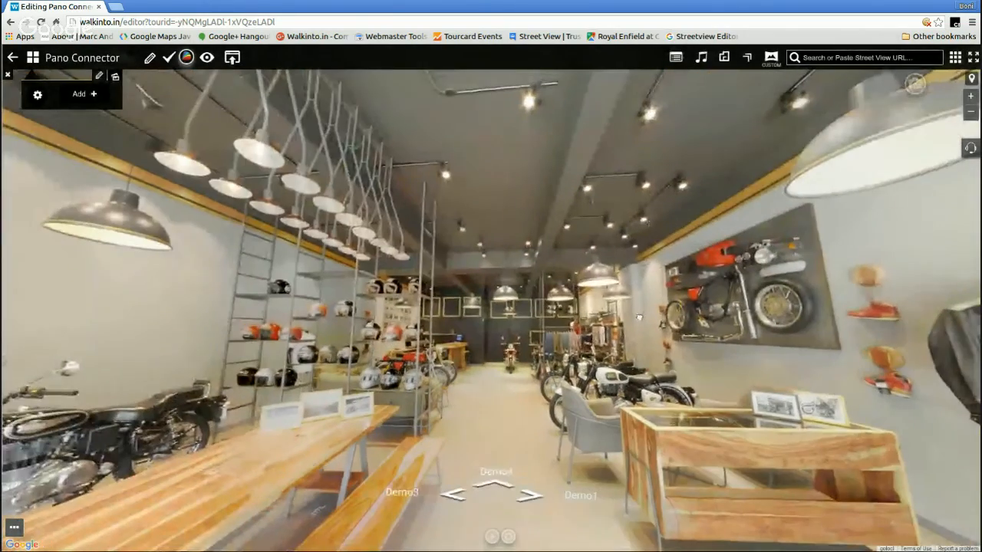
Test the new links by following the arrows from Demo2 through Demo4 and Demo5 to Demo6, then turn around and return to Demo2
{"action": "left_click", "coordinate": [504, 488]}
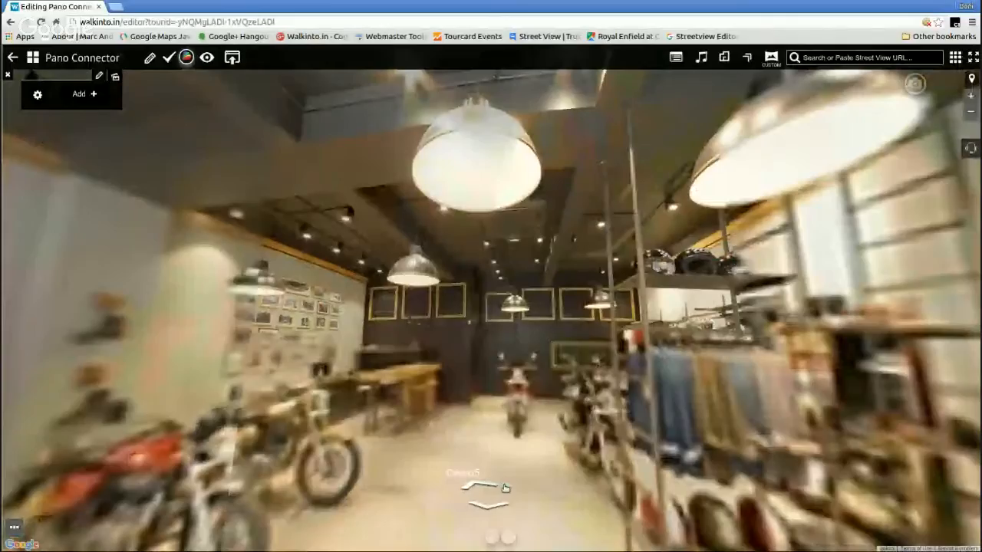
{"action": "left_click", "coordinate": [494, 488]}
{"action": "left_click", "coordinate": [509, 480]}
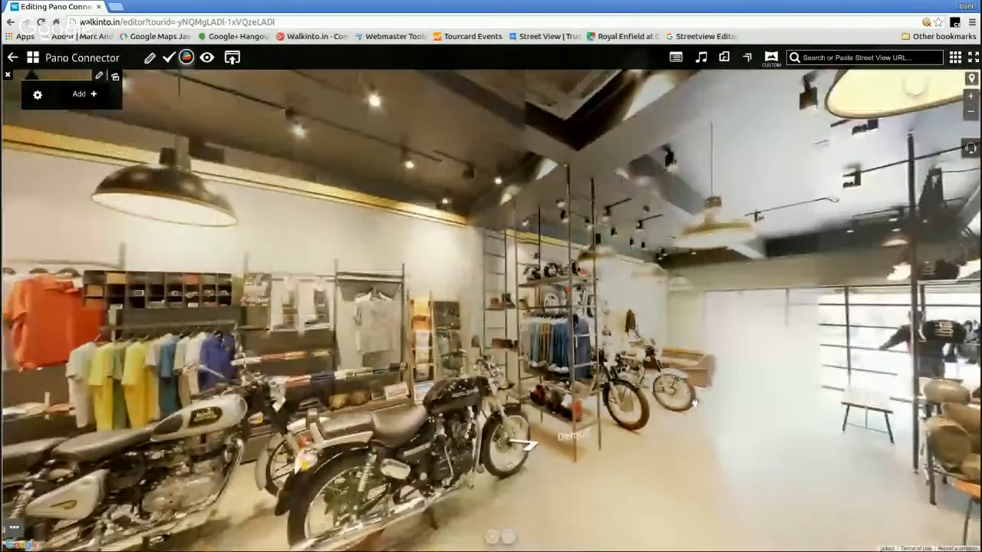
{"action": "left_click_drag", "start_coordinate": [695, 403], "coordinate": [557, 442]}
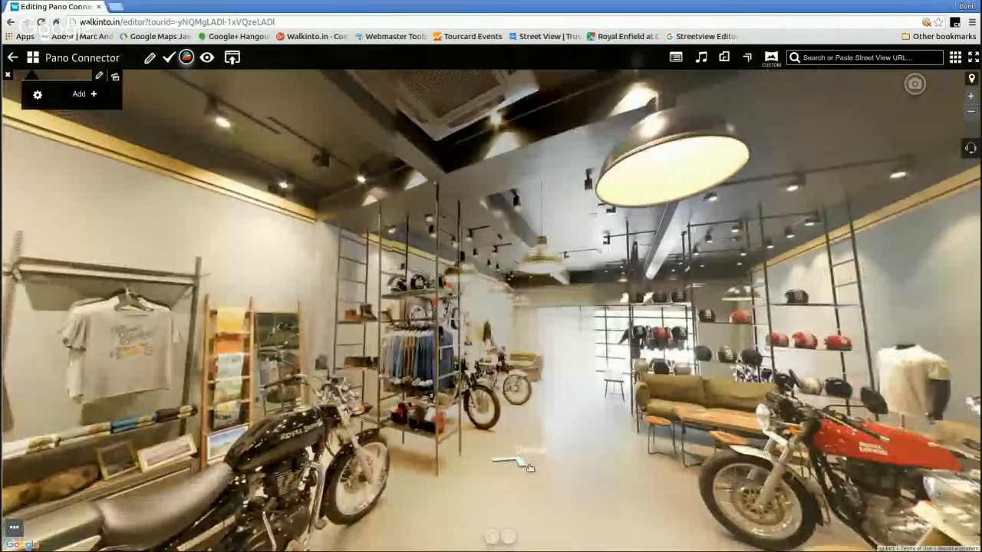
{"action": "left_click", "coordinate": [522, 463]}
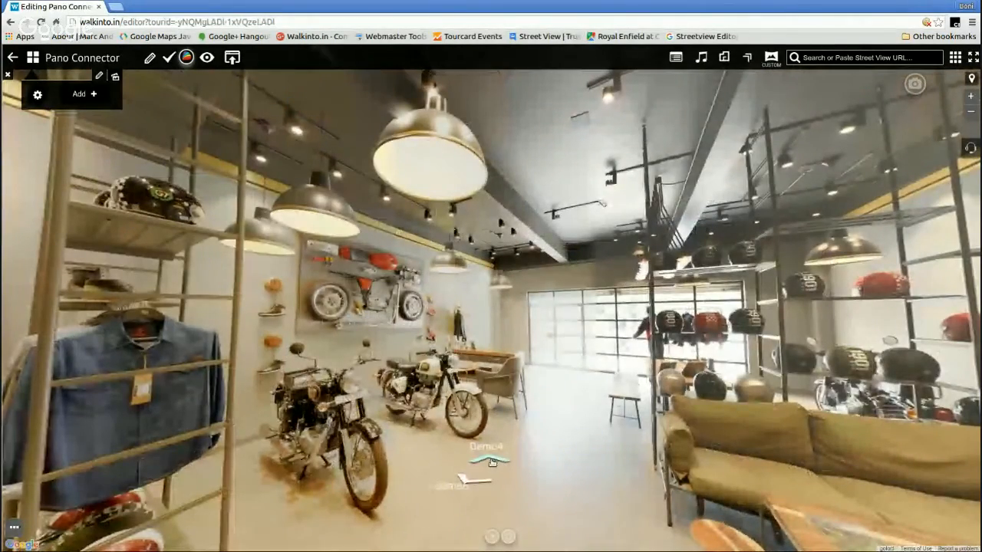
{"action": "left_click", "coordinate": [492, 462]}
{"action": "left_click", "coordinate": [514, 463]}
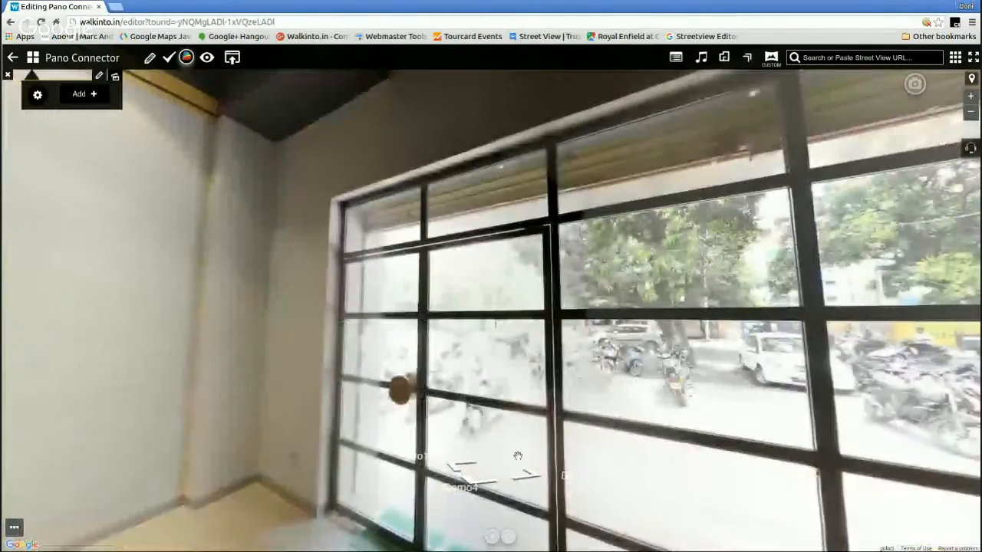
Follow the arrow from Demo2 to Demo3, return to Demo2, and turn towards the wall with the leather jacket
{"action": "left_click", "coordinate": [503, 391]}
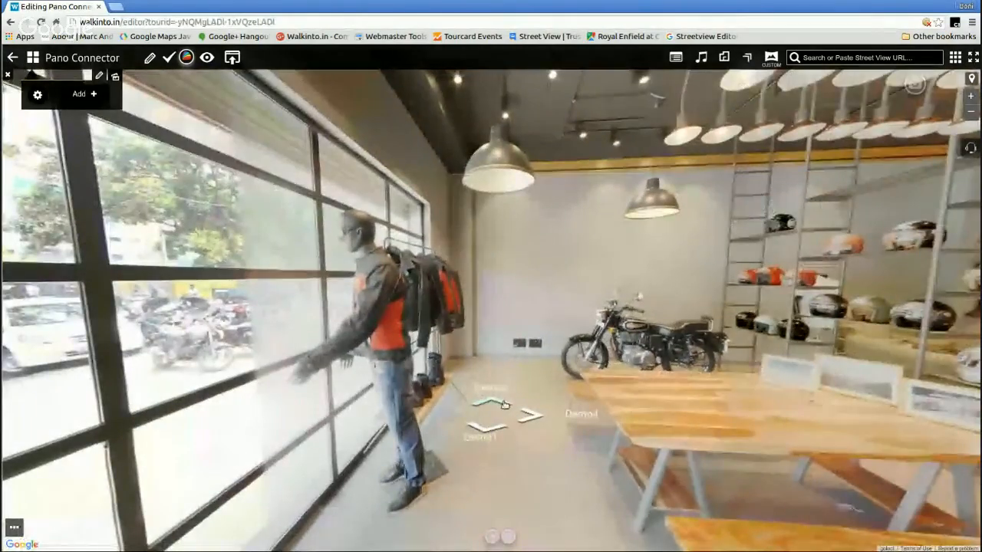
{"action": "left_click", "coordinate": [506, 401]}
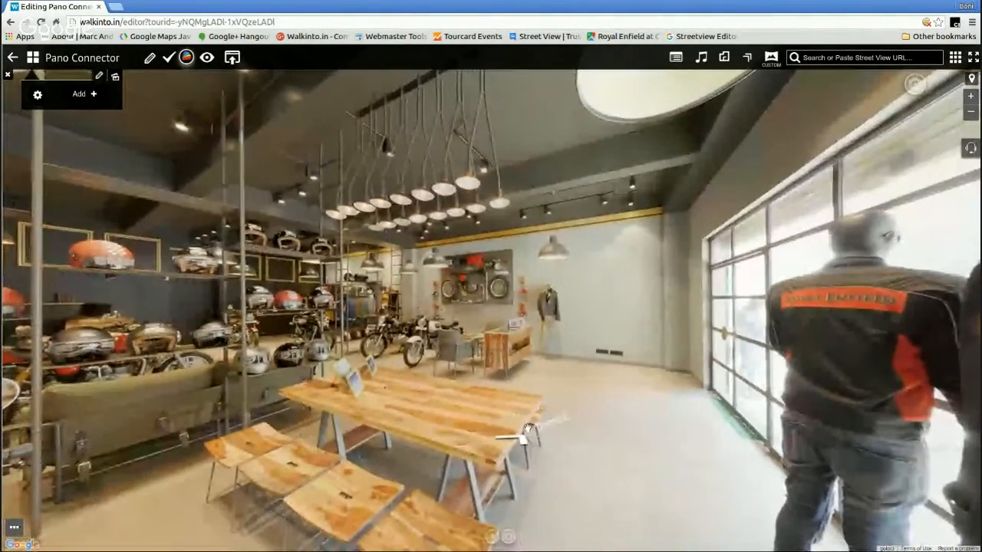
{"action": "left_click", "coordinate": [527, 431]}
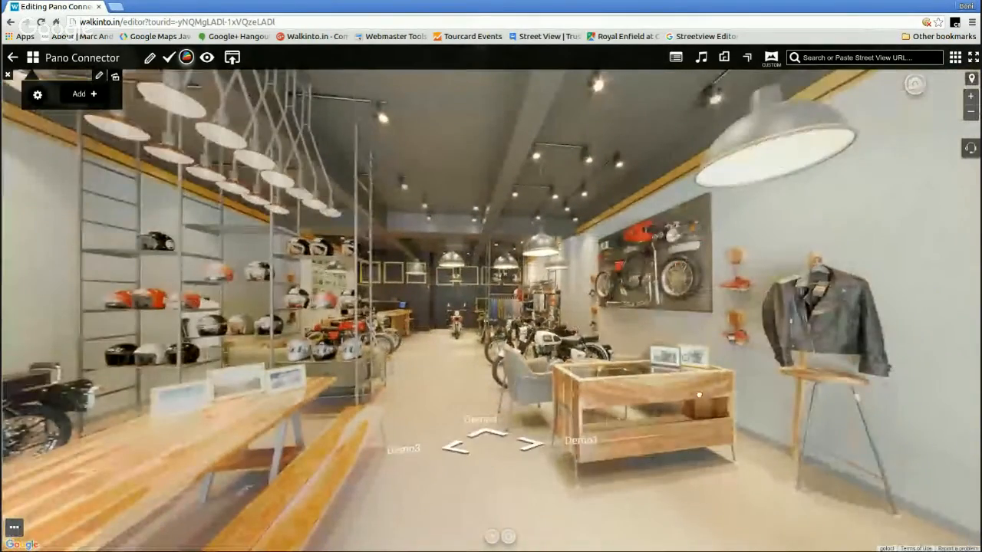
{"action": "left_click_drag", "start_coordinate": [642, 356], "coordinate": [466, 359]}
{"action": "left_click", "coordinate": [689, 368]}
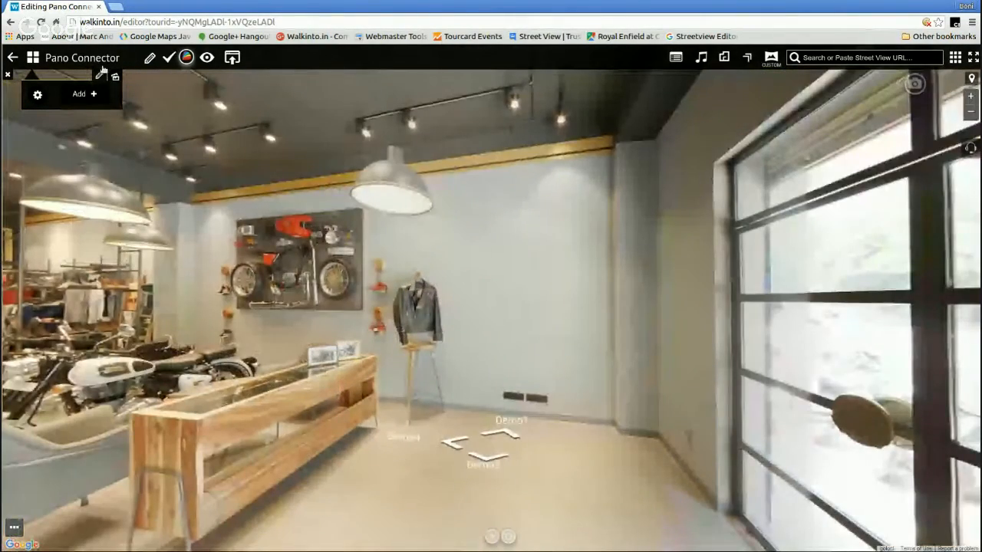
Edit Demo2's link to Demo1 with both the source view and the target view aimed at the leather jacket, and close the Connect Panorama window
{"action": "left_click", "coordinate": [747, 58]}
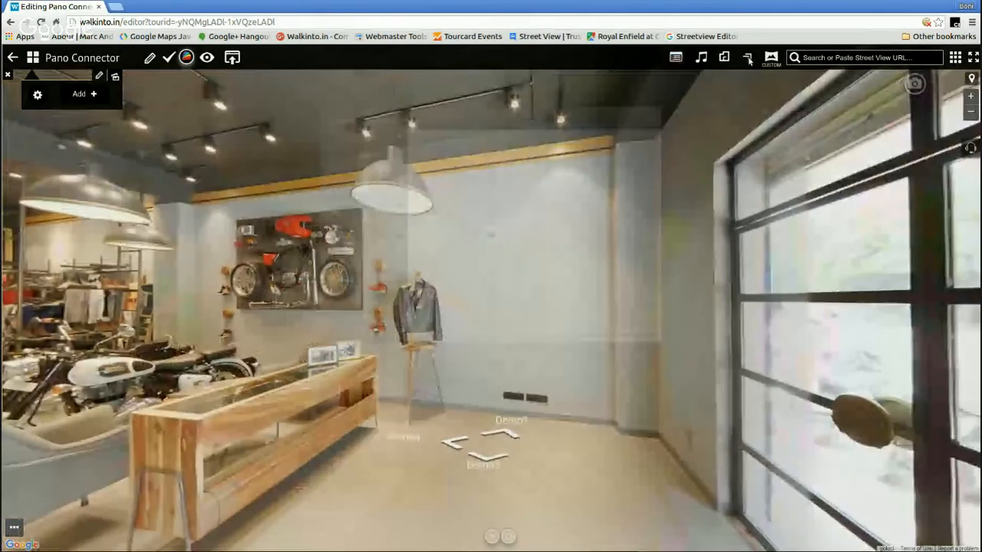
{"action": "left_click", "coordinate": [329, 155]}
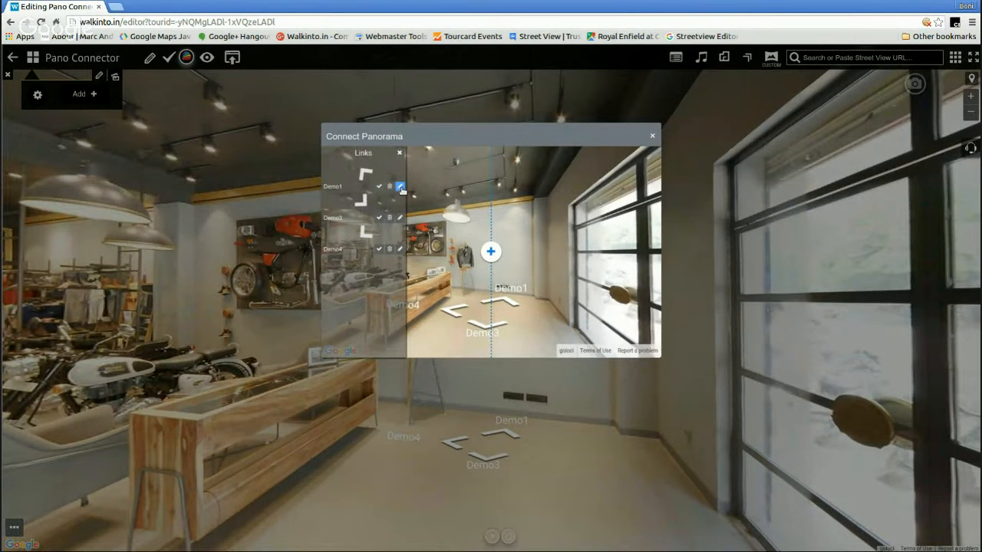
{"action": "left_click", "coordinate": [400, 187]}
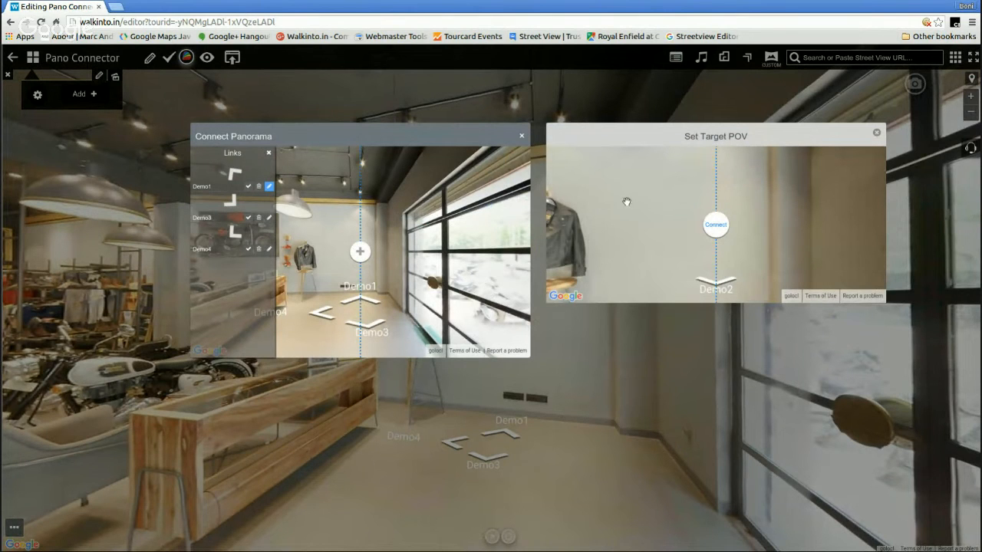
{"action": "left_click_drag", "start_coordinate": [391, 231], "coordinate": [428, 230]}
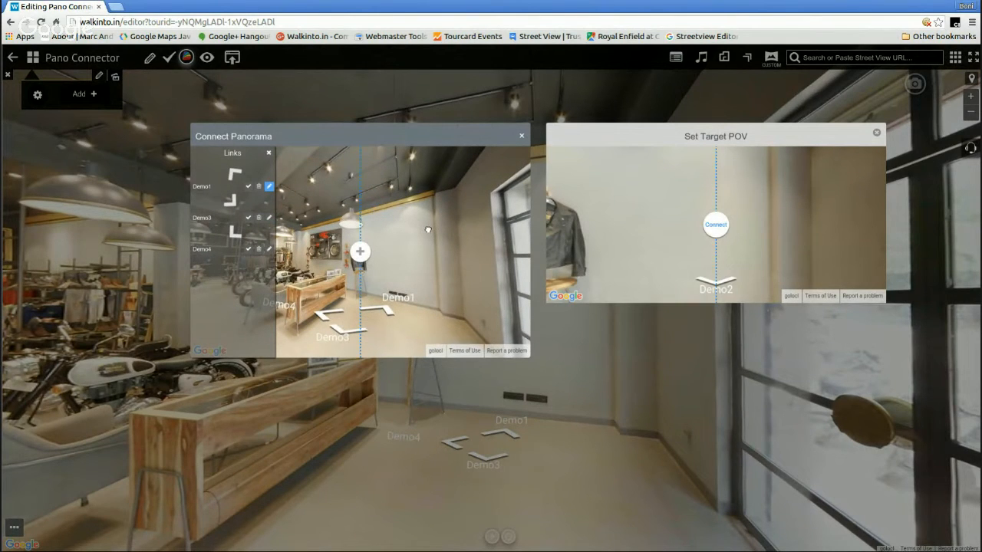
{"action": "left_click_drag", "start_coordinate": [571, 230], "coordinate": [723, 242]}
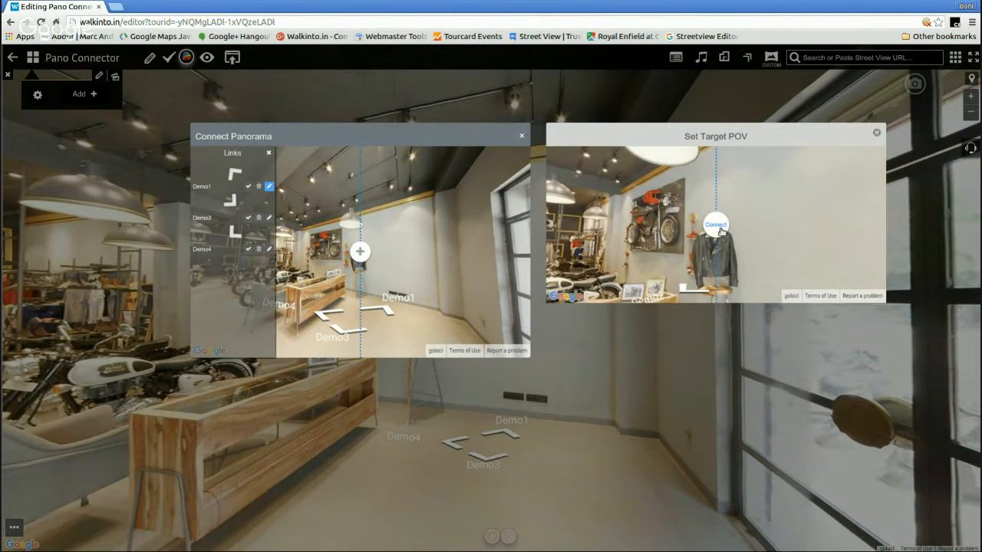
{"action": "left_click", "coordinate": [721, 231]}
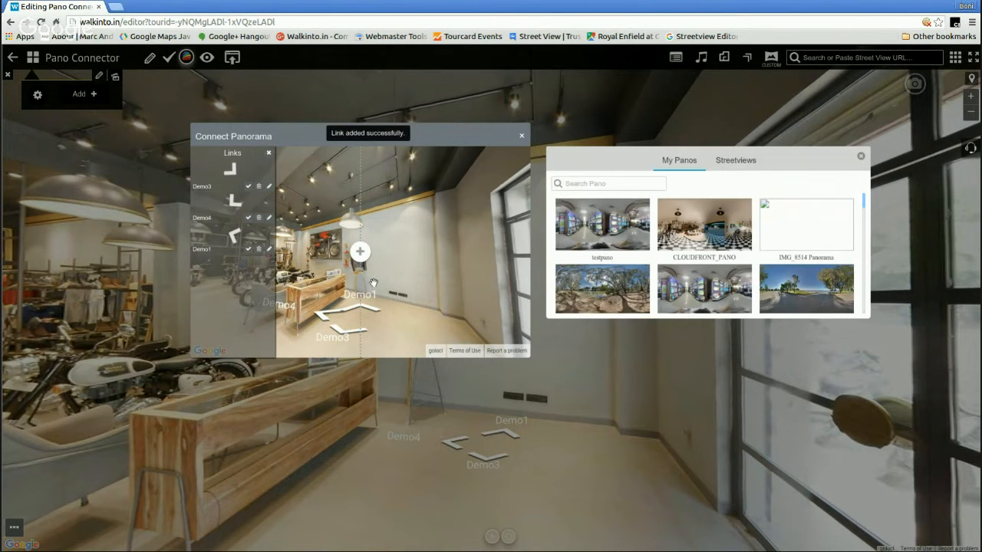
{"action": "left_click", "coordinate": [860, 157]}
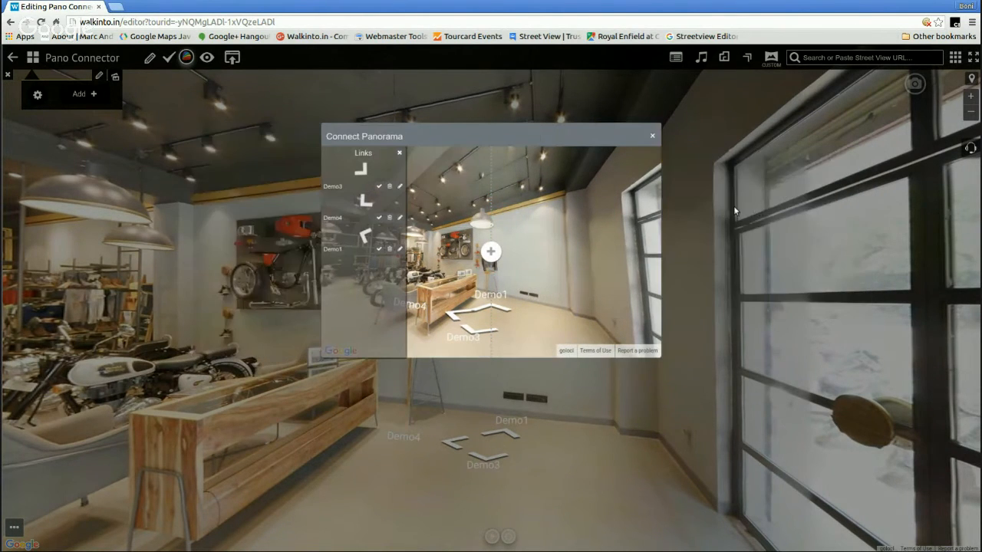
{"action": "left_click", "coordinate": [653, 138]}
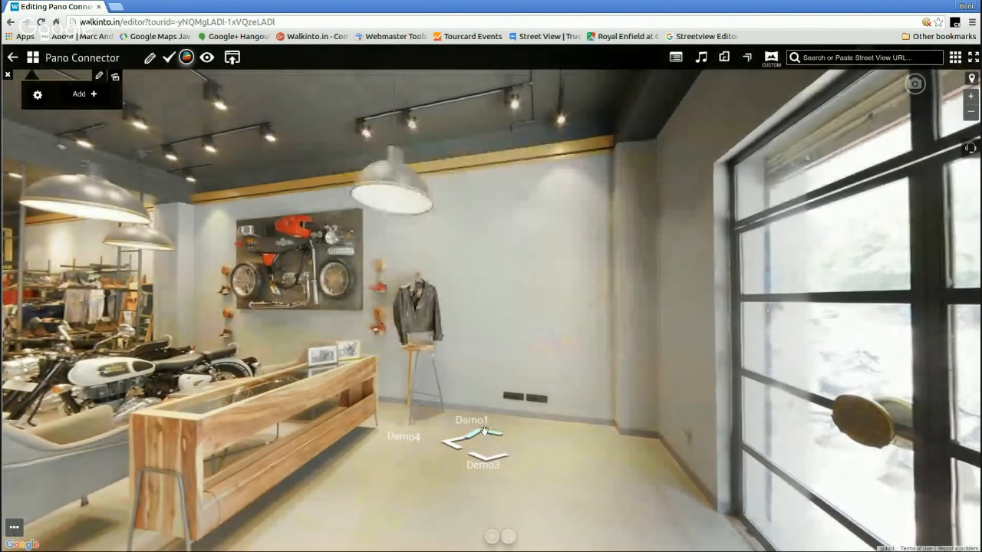
Test the corrected link by going from Demo2 to Demo1 and back, and check the link to Demo3 before returning to Demo2
{"action": "left_click", "coordinate": [485, 433]}
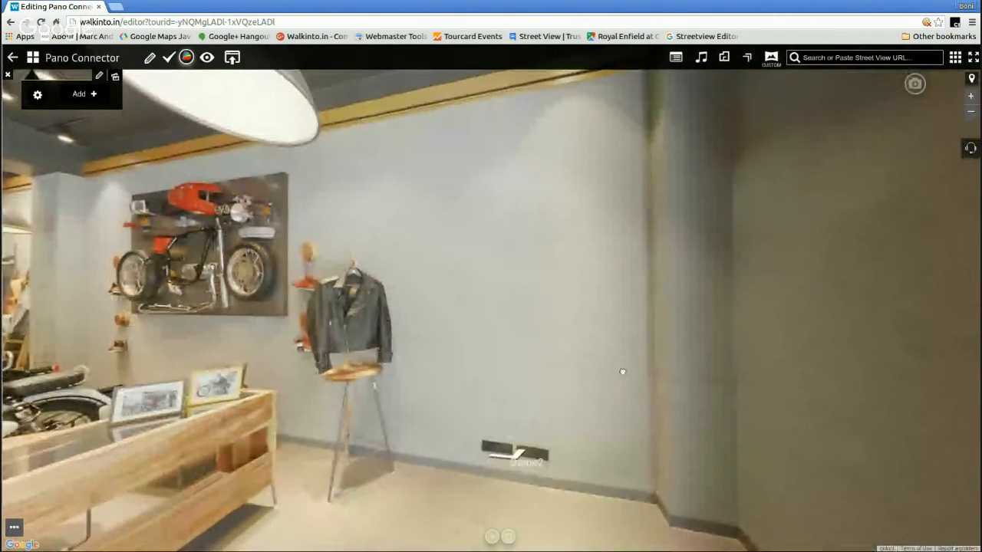
{"action": "left_click_drag", "start_coordinate": [620, 370], "coordinate": [484, 384]}
{"action": "left_click_drag", "start_coordinate": [616, 396], "coordinate": [500, 418]}
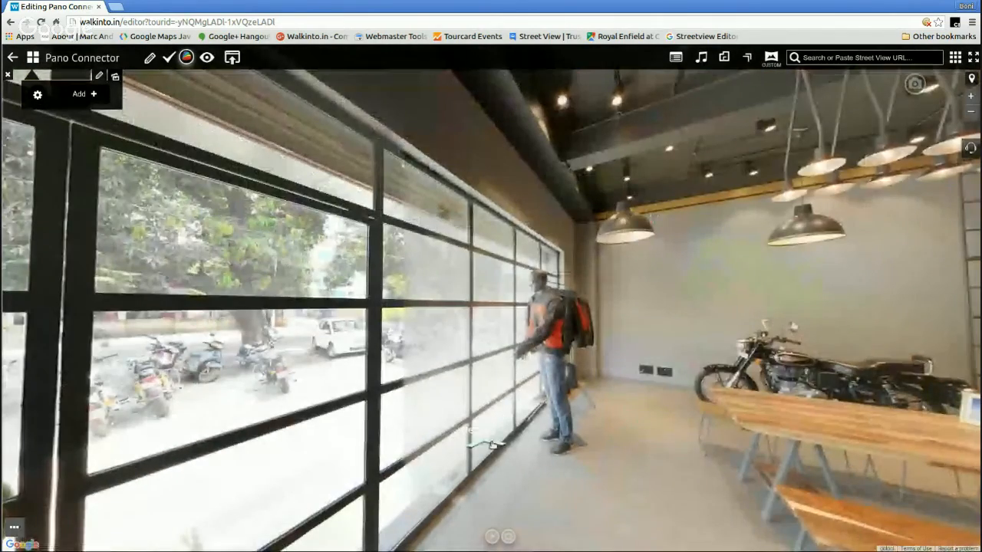
{"action": "left_click", "coordinate": [495, 439]}
{"action": "left_click", "coordinate": [501, 447]}
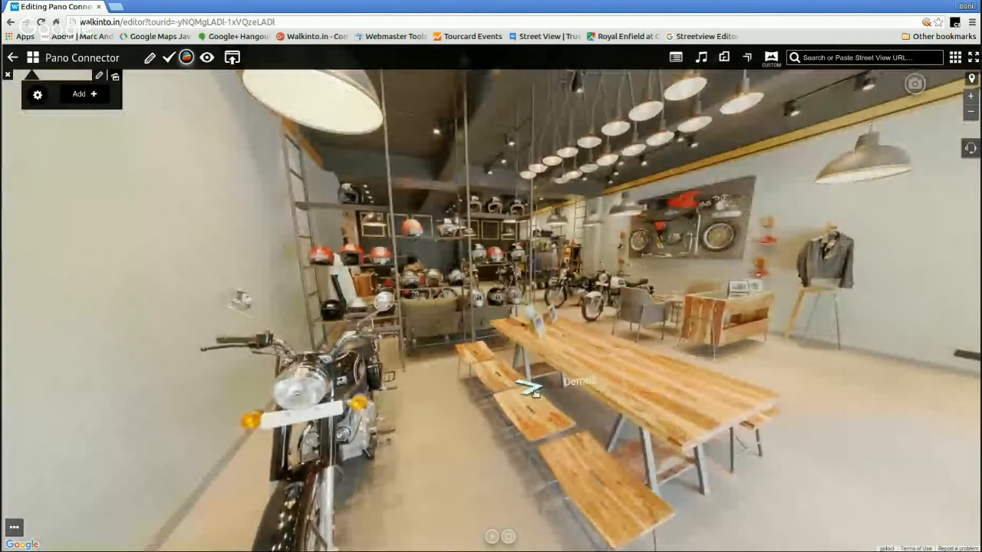
{"action": "left_click", "coordinate": [530, 388]}
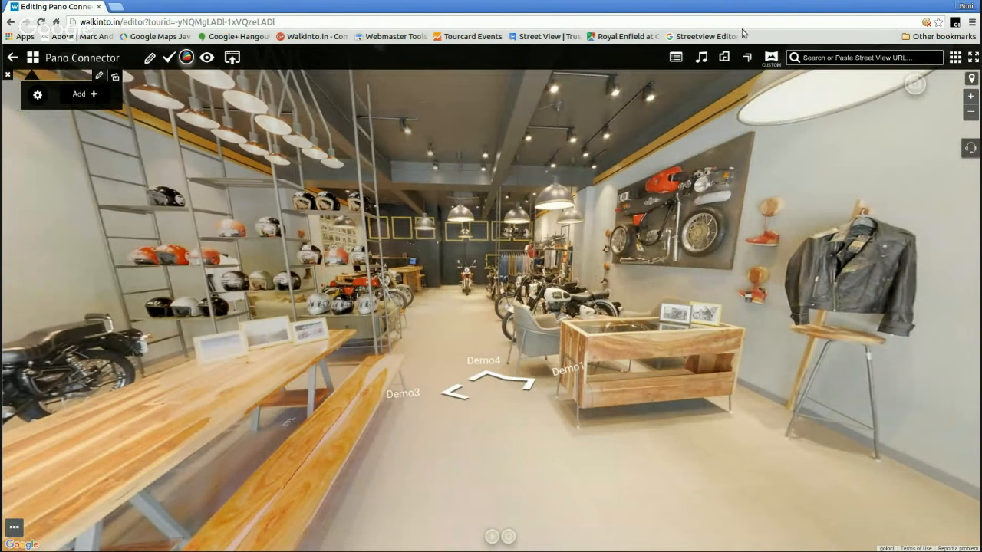
Open the Connect Panorama window for Demo2 to review its links to Demo1, Demo3 and Demo4, and close it again
{"action": "left_click_drag", "start_coordinate": [615, 195], "coordinate": [622, 219]}
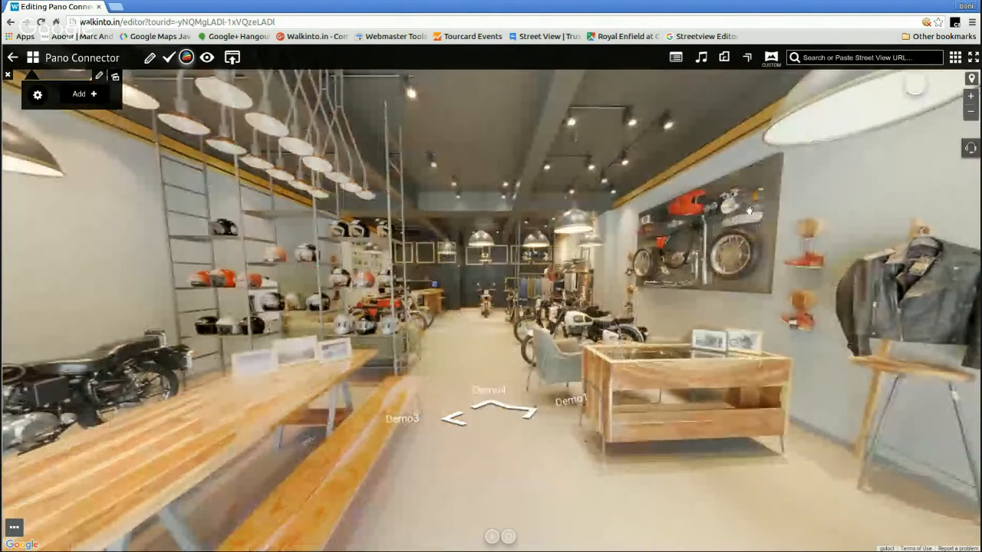
{"action": "left_click", "coordinate": [747, 58]}
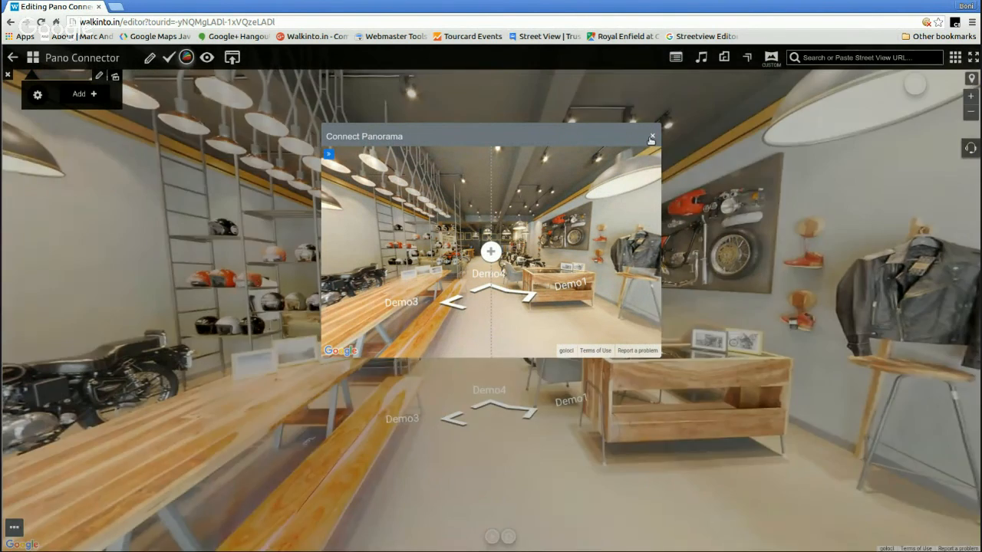
{"action": "left_click", "coordinate": [651, 138]}
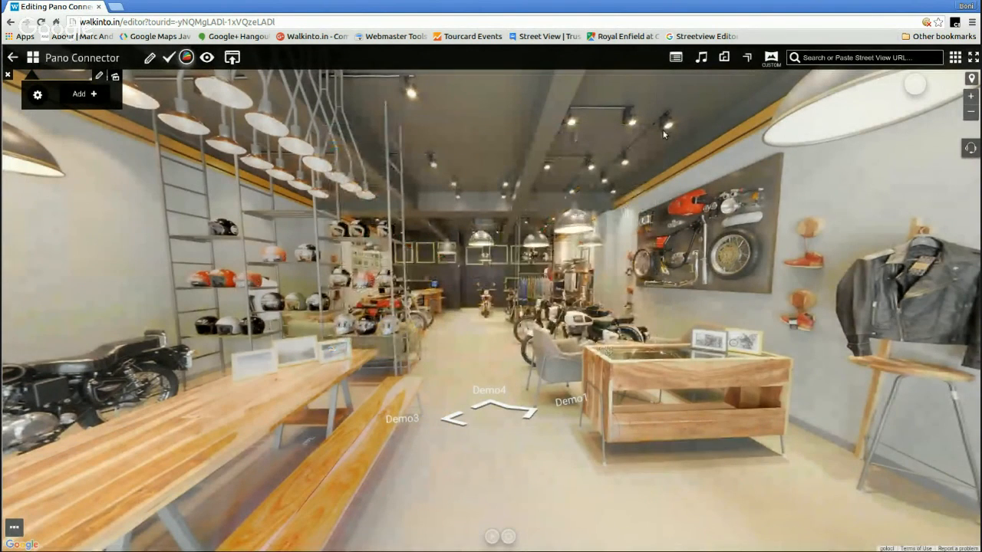